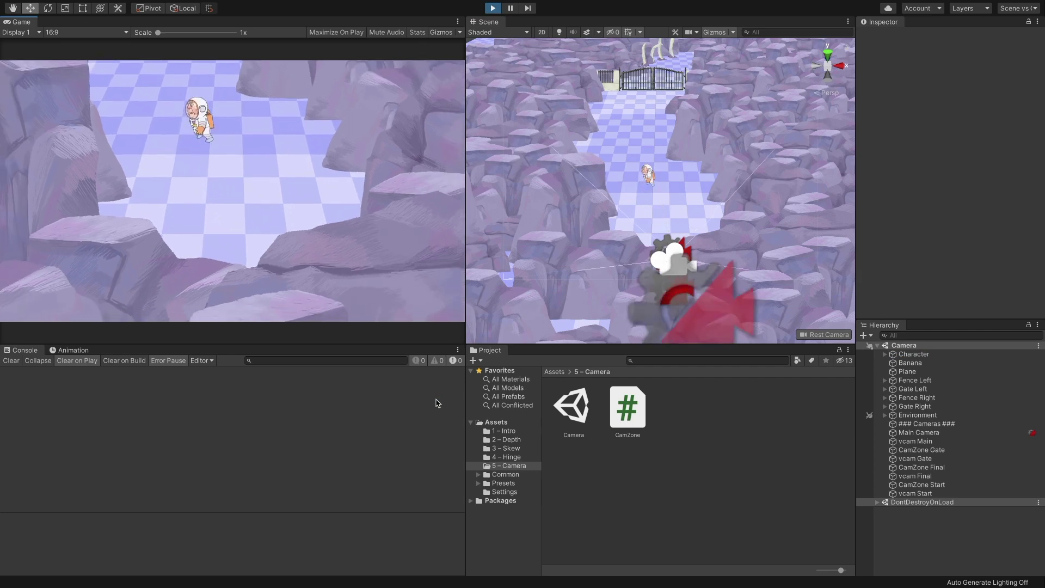
- Walk the character along the rocky path and through the gate in the running game to preview the camera behaviour
{"action": "key", "text": "w"}
{"action": "key", "text": "a"}
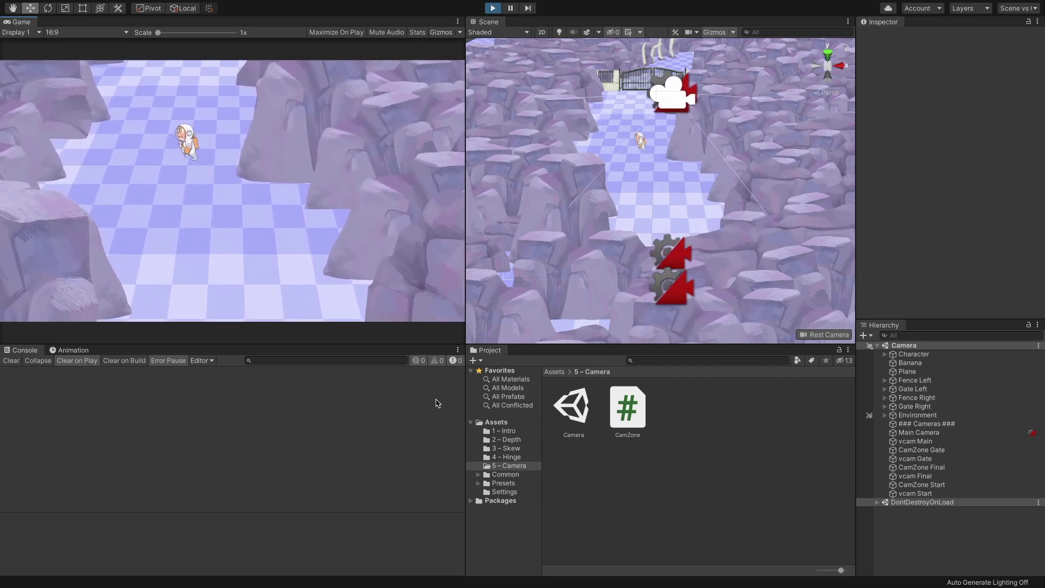
{"action": "key", "text": "w"}
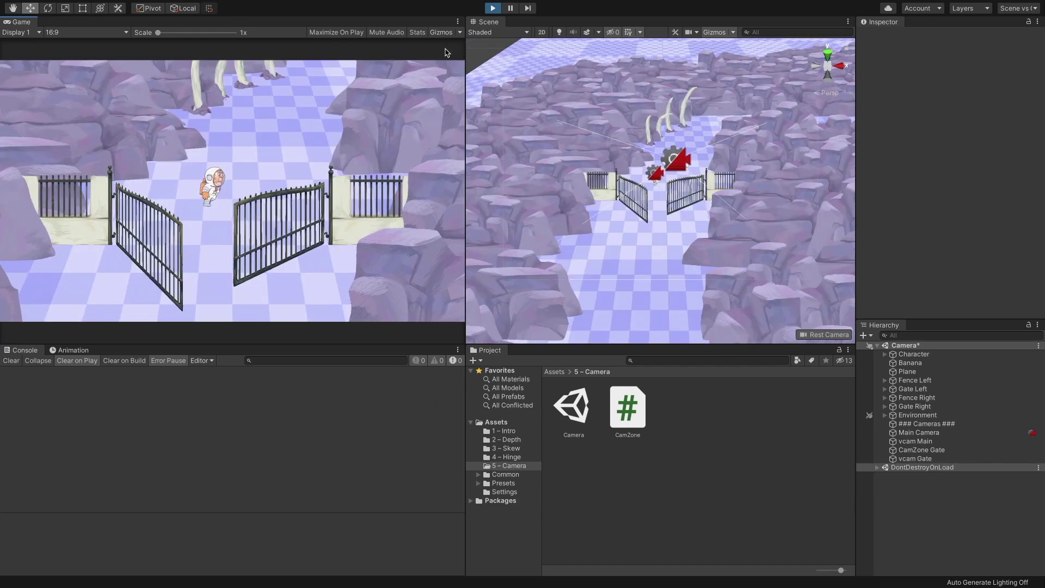
{"action": "key", "text": "s"}
{"action": "key", "text": "d"}
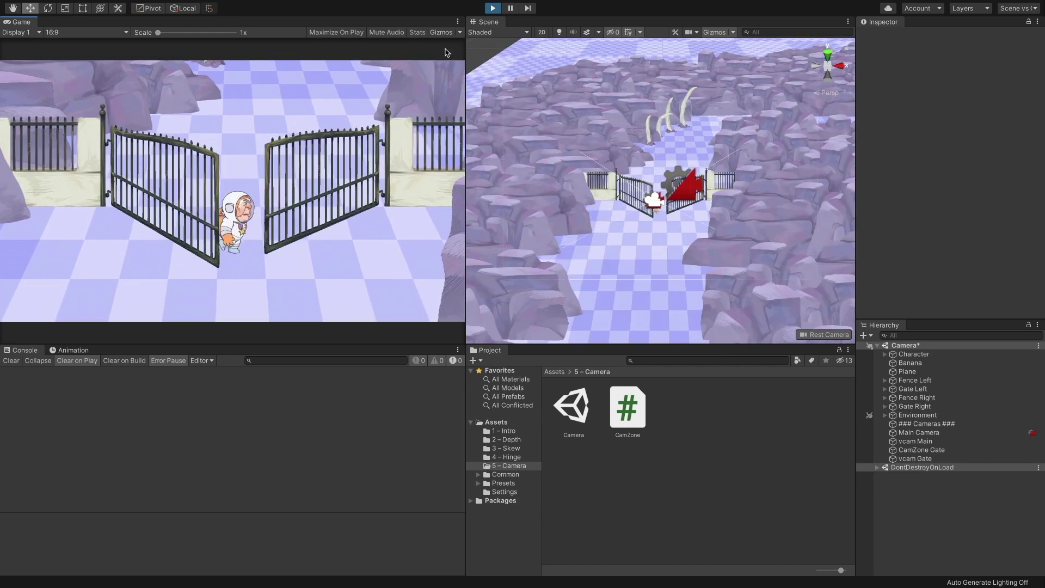
{"action": "key", "text": "s"}
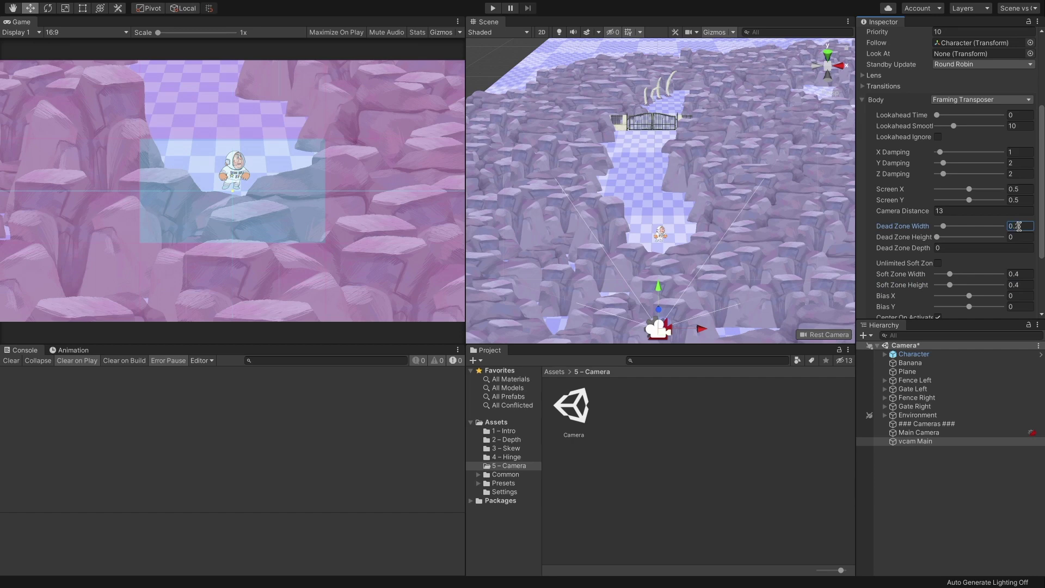
{"action": "left_click", "coordinate": [1020, 234]}
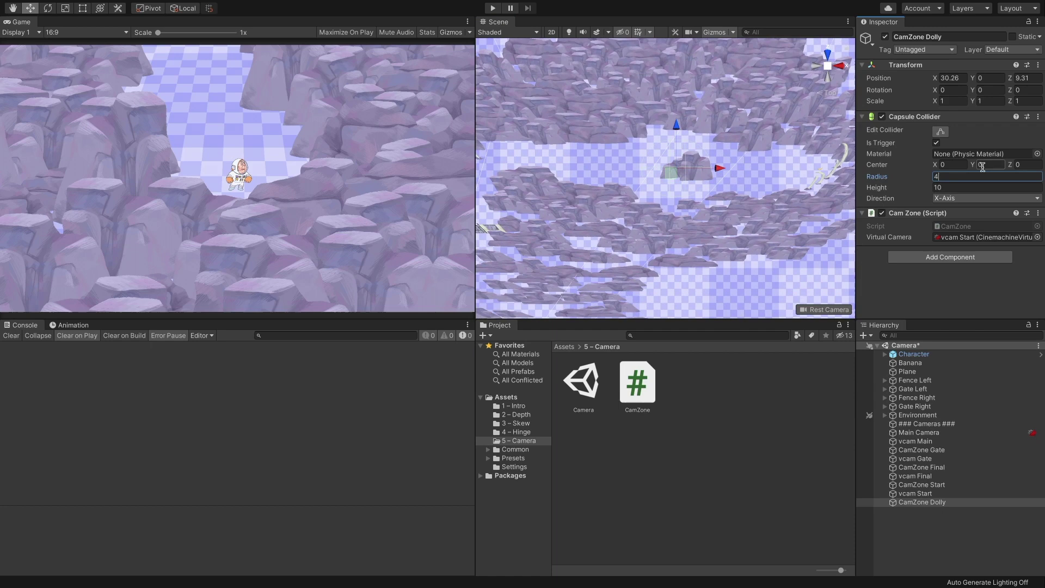
{"action": "left_click_drag", "start_coordinate": [904, 190], "coordinate": [916, 190]}
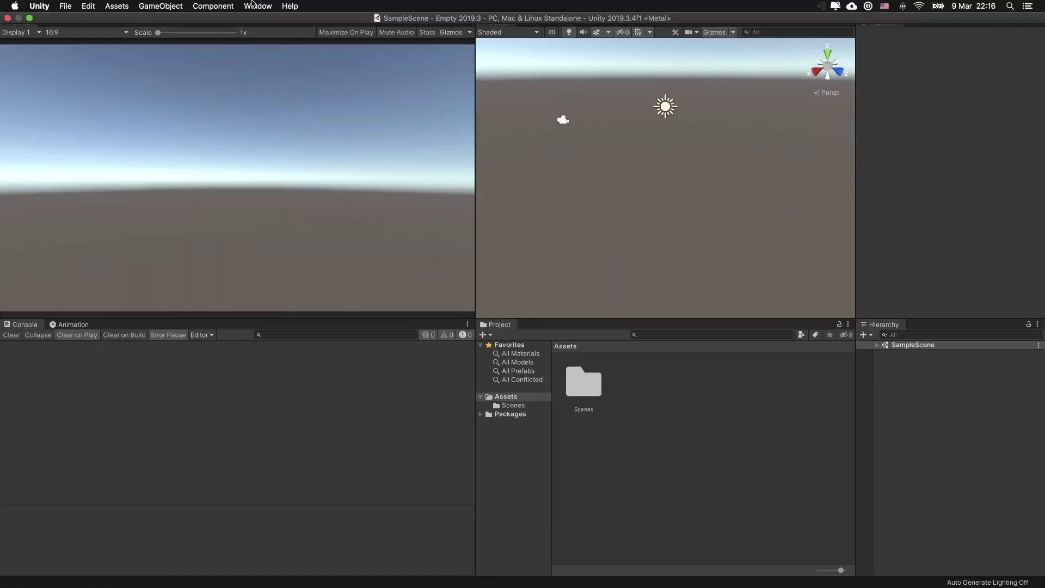
- Install the Cinemachine 2.5.0 package through the Package Manager and close that window
{"action": "left_click", "coordinate": [257, 6]}
{"action": "left_click", "coordinate": [276, 85]}
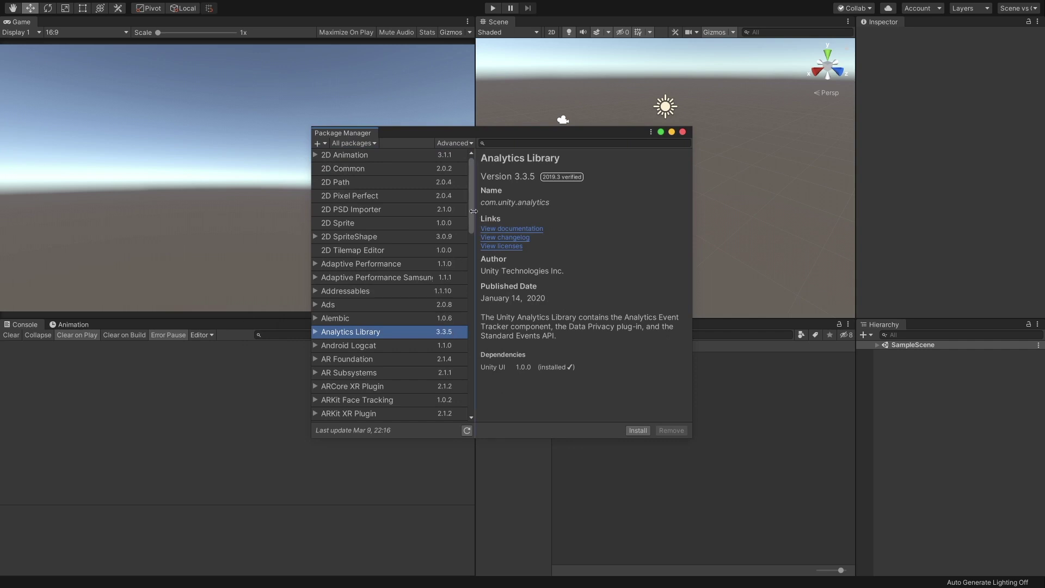
{"action": "scroll", "coordinate": [472, 214], "scroll_direction": "down", "scroll_amount": 8}
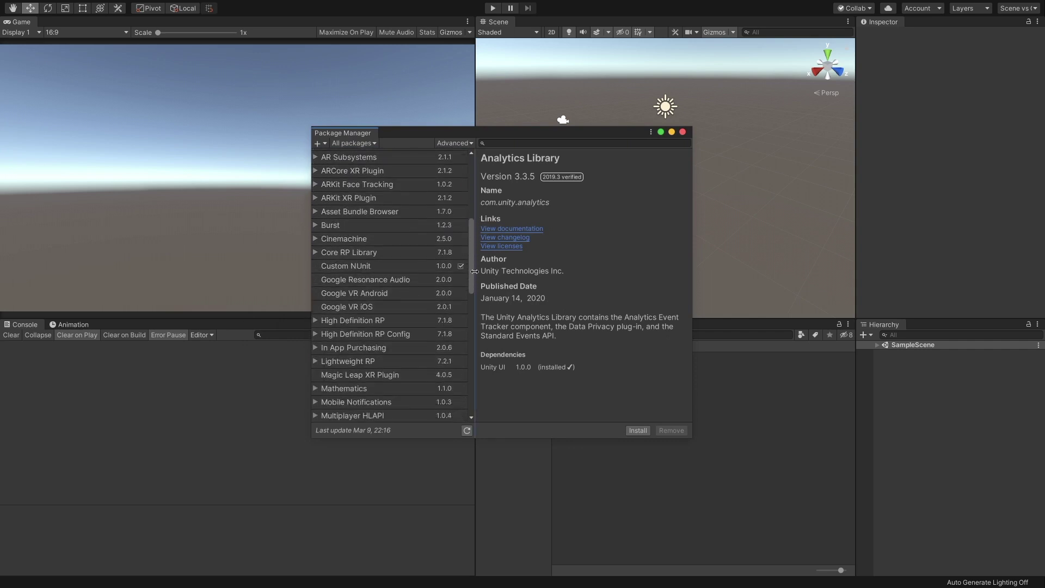
{"action": "left_click", "coordinate": [389, 238]}
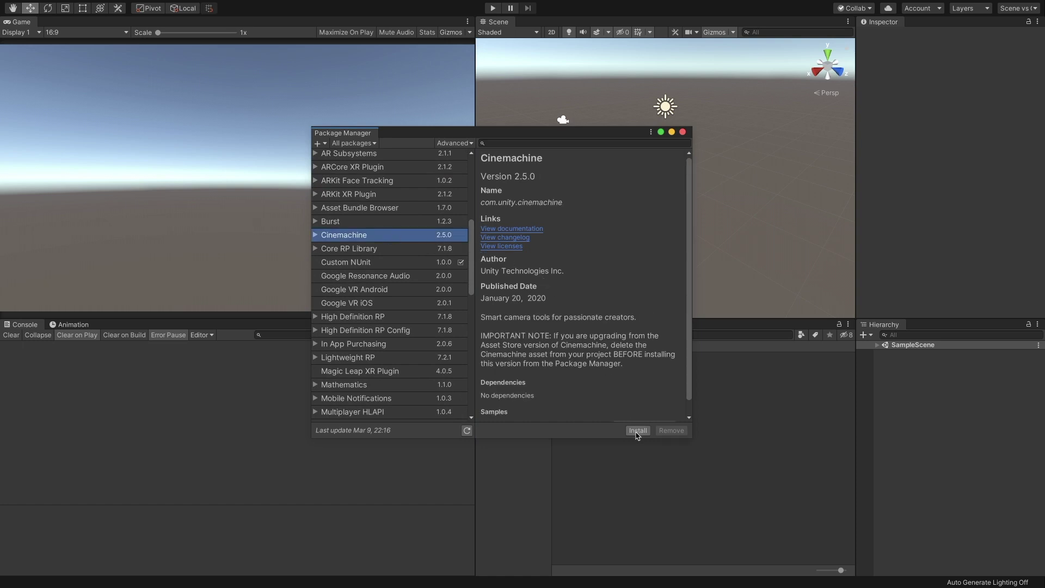
{"action": "left_click", "coordinate": [637, 431]}
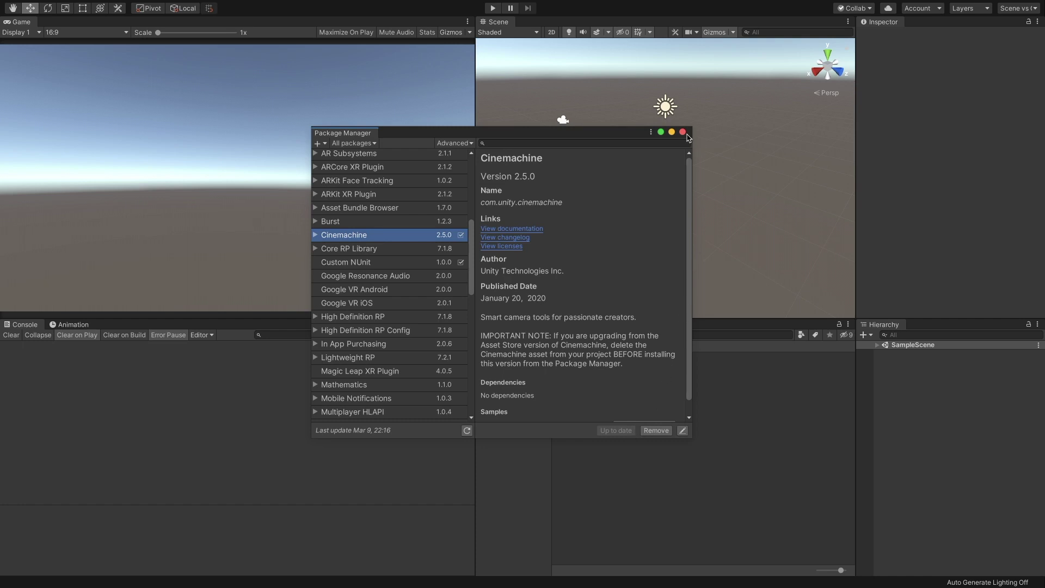
{"action": "left_click", "coordinate": [683, 132]}
{"action": "left_click", "coordinate": [272, 5]}
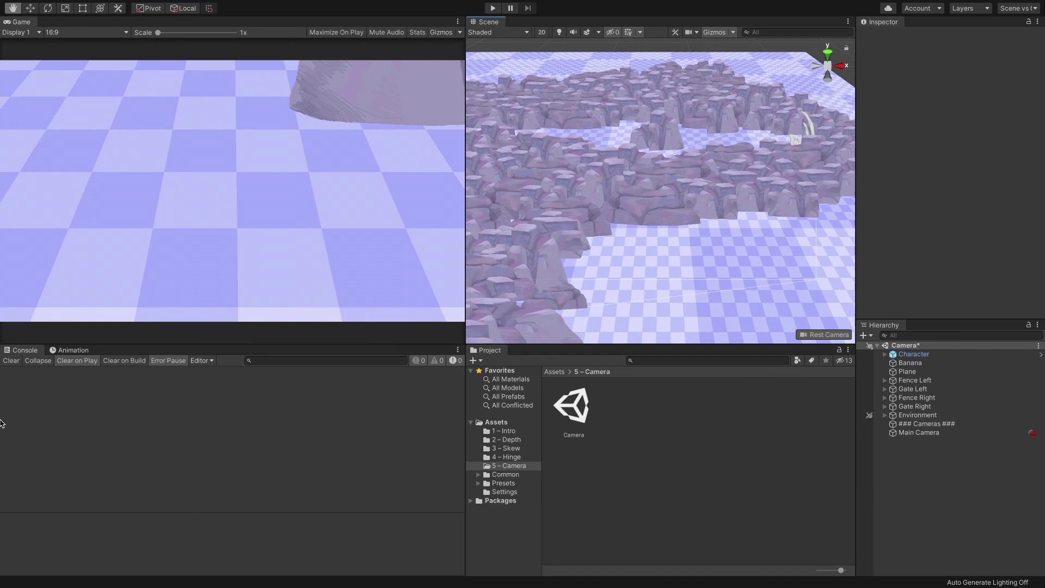
- Add a CinemachineBrain component to the Main Camera
{"action": "middle_click_drag", "start_coordinate": [762, 131], "coordinate": [870, 73]}
{"action": "scroll", "coordinate": [722, 116], "scroll_direction": "up", "scroll_amount": 6}
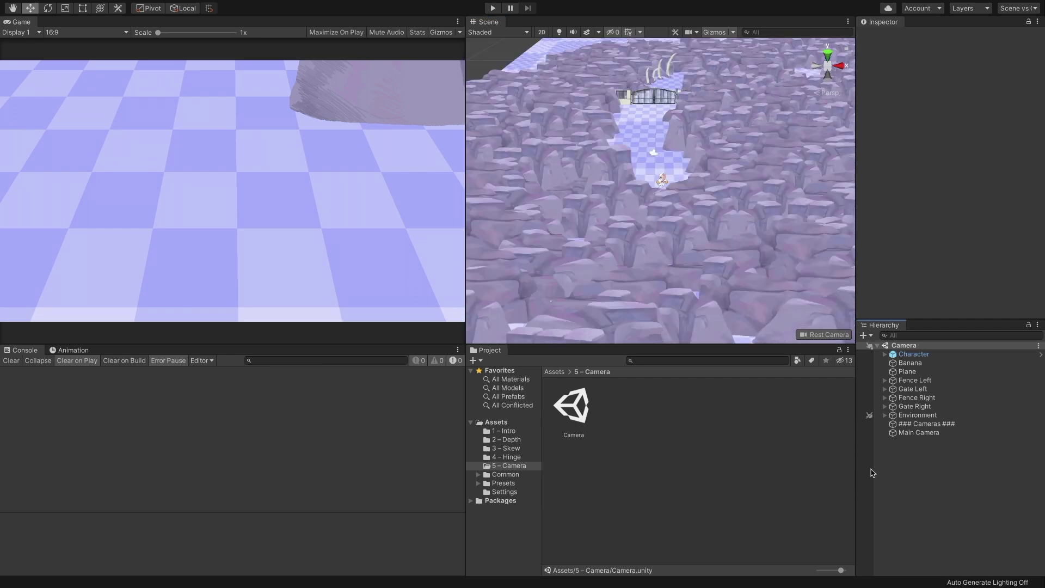
{"action": "left_click", "coordinate": [918, 433]}
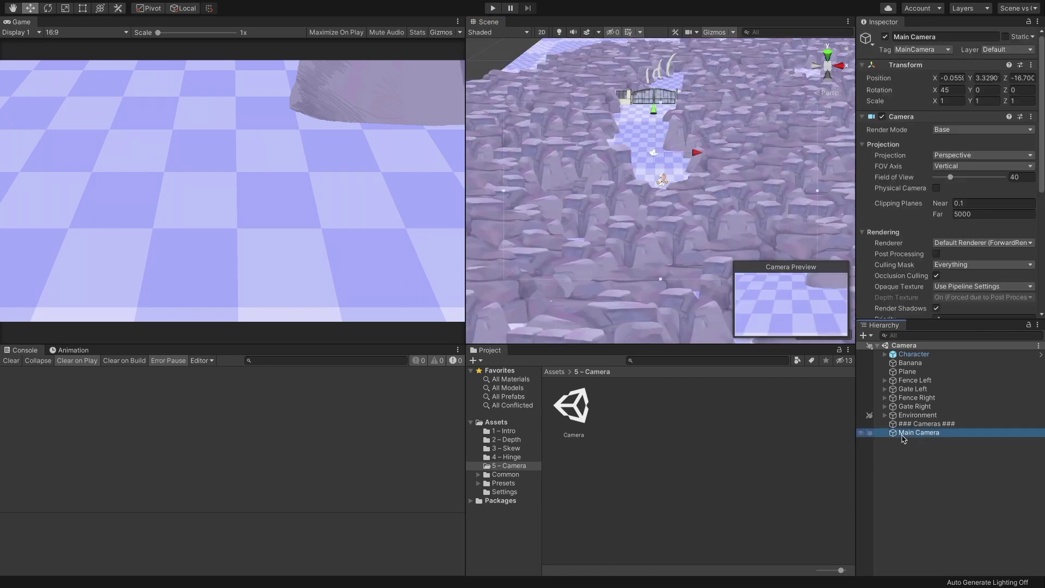
{"action": "scroll", "coordinate": [959, 297], "scroll_direction": "down", "scroll_amount": 5}
{"action": "left_click", "coordinate": [956, 306]}
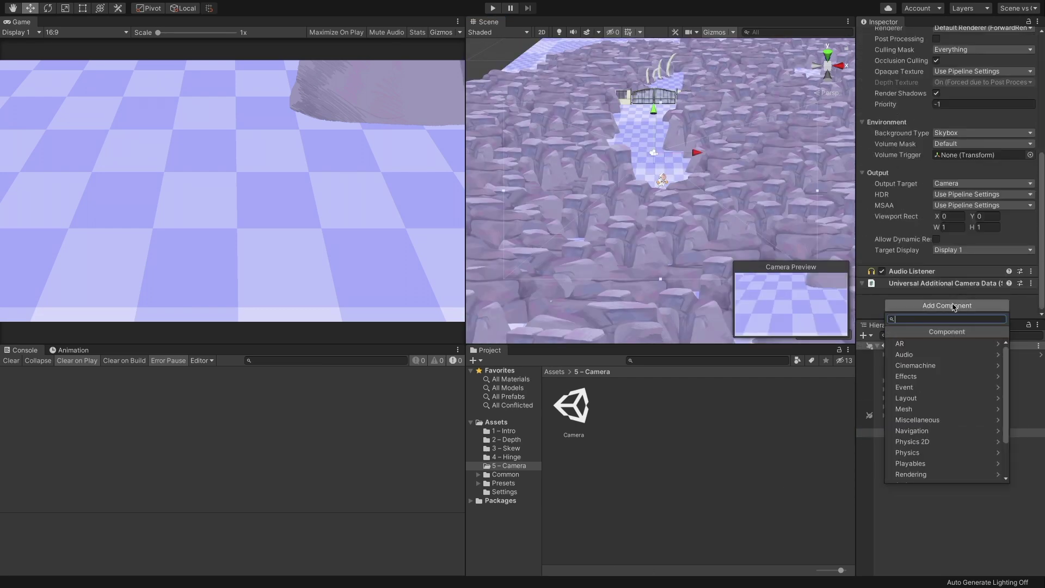
{"action": "type", "text": "cine"}
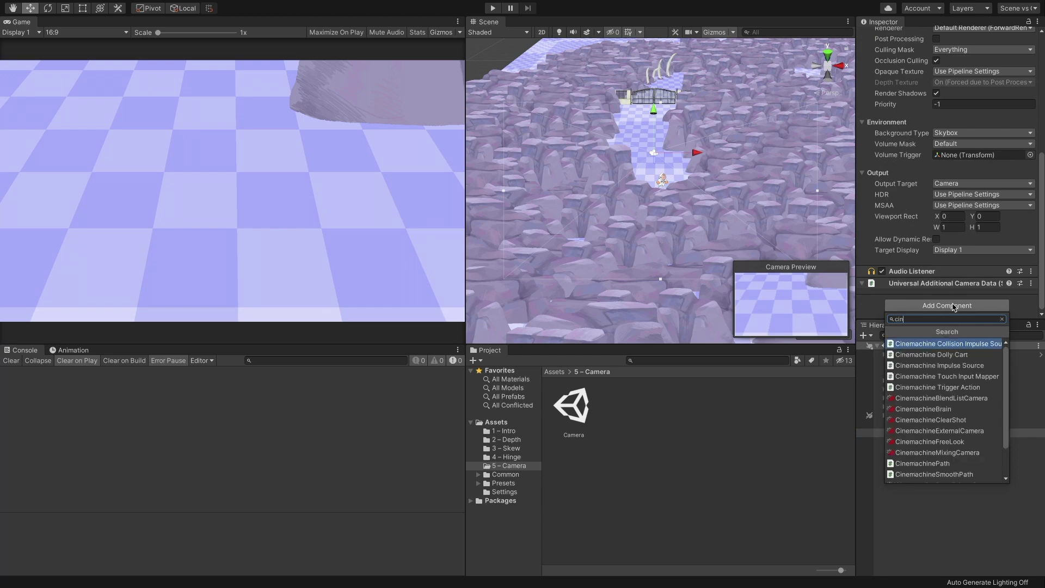
{"action": "left_click", "coordinate": [951, 409]}
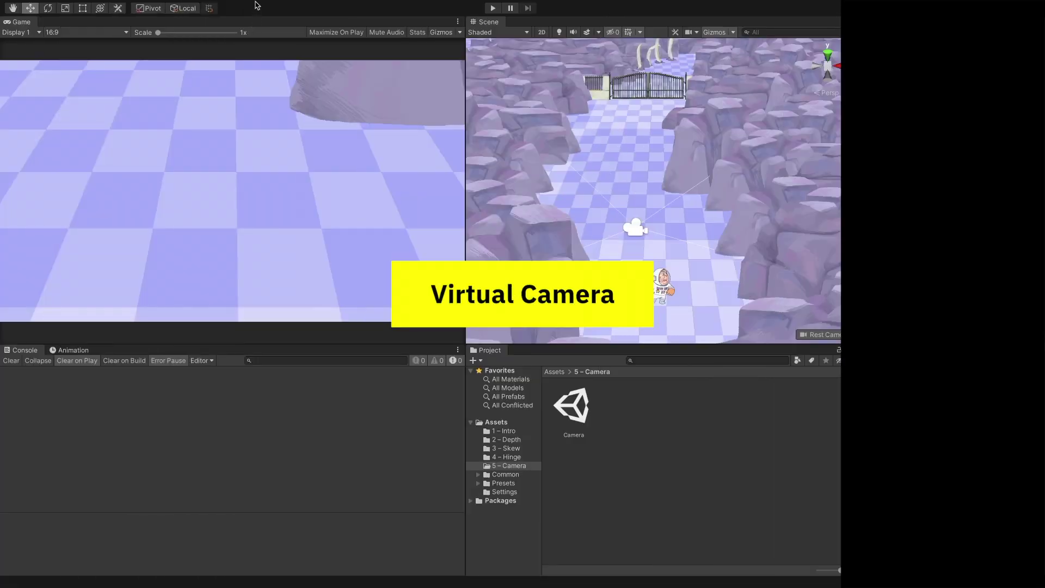
- Create a Cinemachine virtual camera and name it "vcam Main"
{"action": "left_click", "coordinate": [256, 5]}
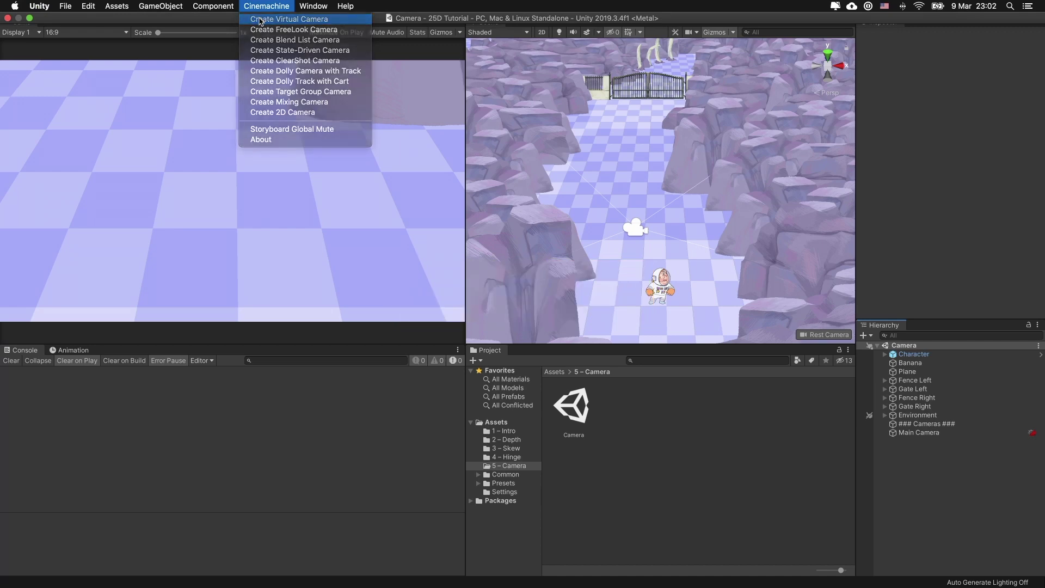
{"action": "left_click", "coordinate": [260, 21]}
{"action": "double_click", "coordinate": [914, 441]}
{"action": "type", "text": "v"}
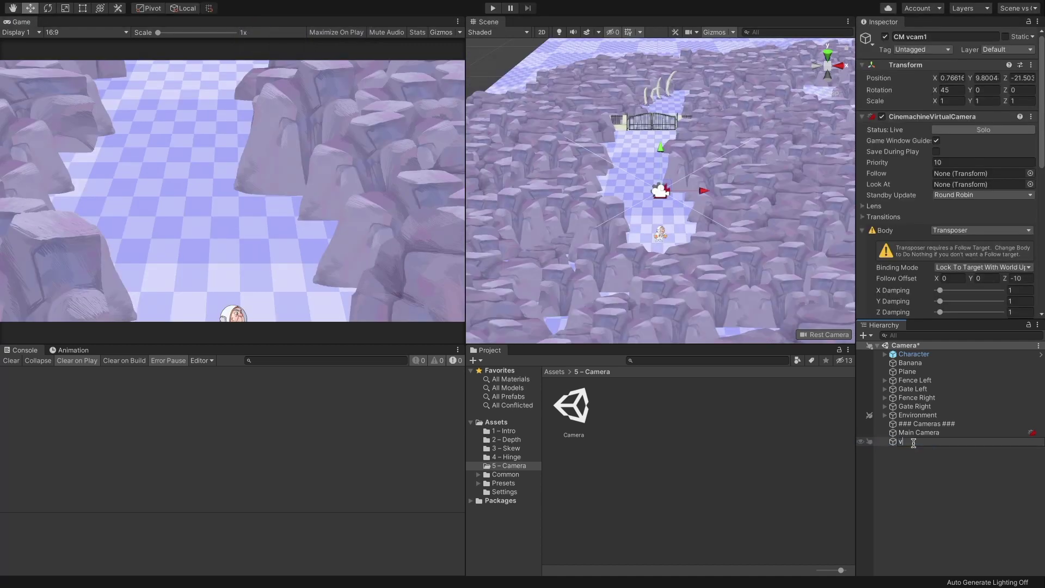
{"action": "type", "text": "cam Main"}
{"action": "key", "text": "Return"}
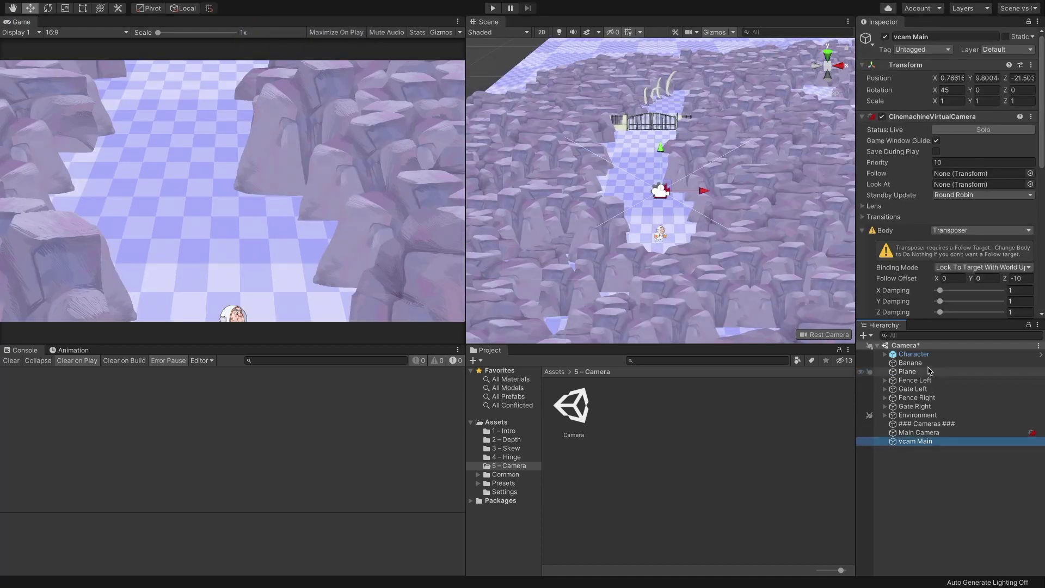
- Make vcam Main follow the Character and set its Body to Framing Transposer
{"action": "left_click_drag", "start_coordinate": [914, 354], "coordinate": [965, 144]}
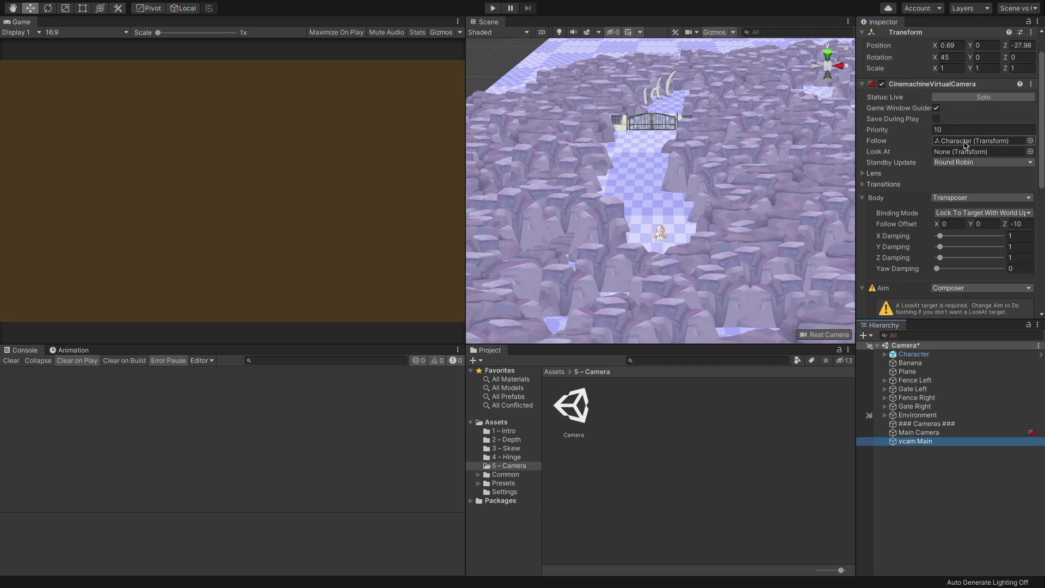
{"action": "left_click", "coordinate": [954, 201]}
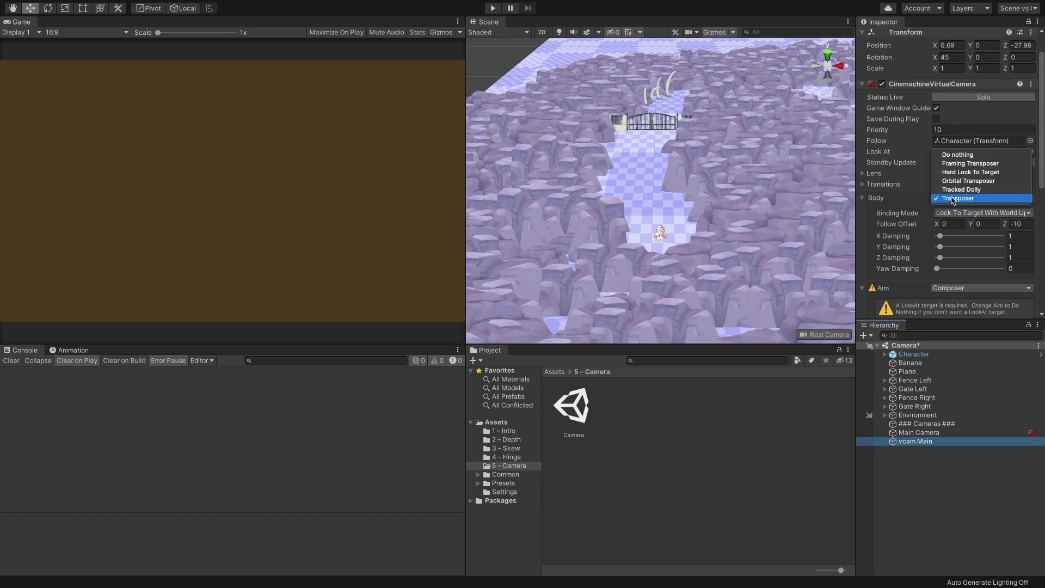
{"action": "left_click", "coordinate": [964, 163]}
{"action": "scroll", "coordinate": [927, 142], "scroll_direction": "down", "scroll_amount": 10}
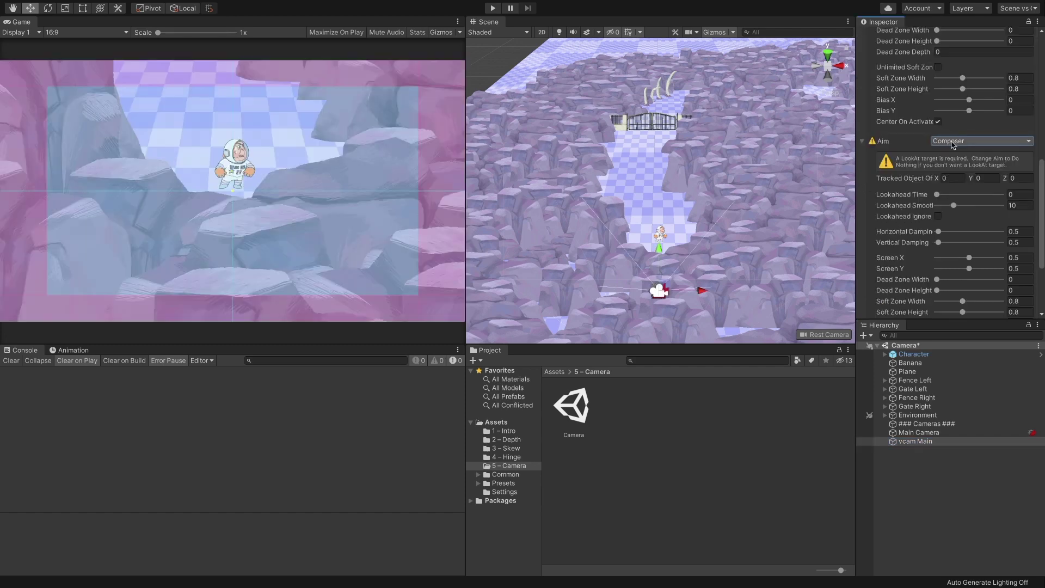
- Set vcam Main's Aim to Do nothing and its Camera Distance to 13
{"action": "left_click", "coordinate": [952, 143]}
{"action": "left_click", "coordinate": [951, 133]}
{"action": "left_click", "coordinate": [948, 148]}
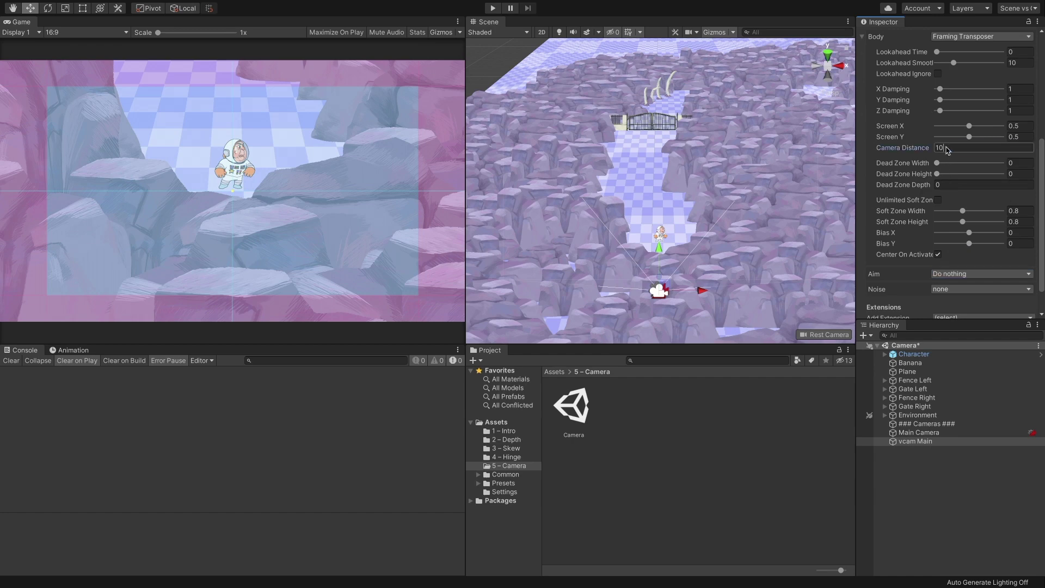
{"action": "type", "text": "13"}
{"action": "scroll", "coordinate": [946, 147], "scroll_direction": "up", "scroll_amount": 5}
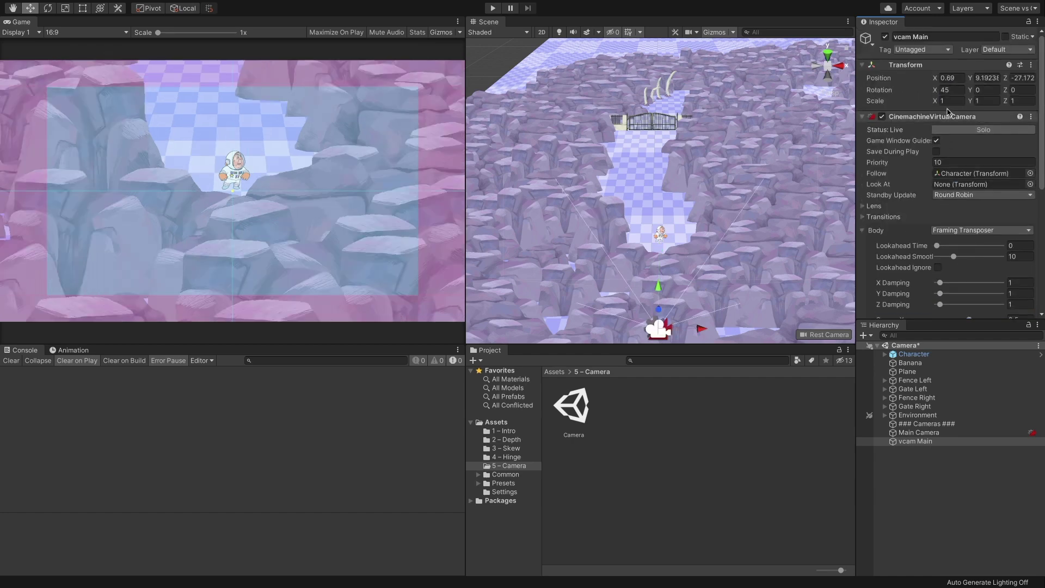
{"action": "left_click", "coordinate": [948, 90]}
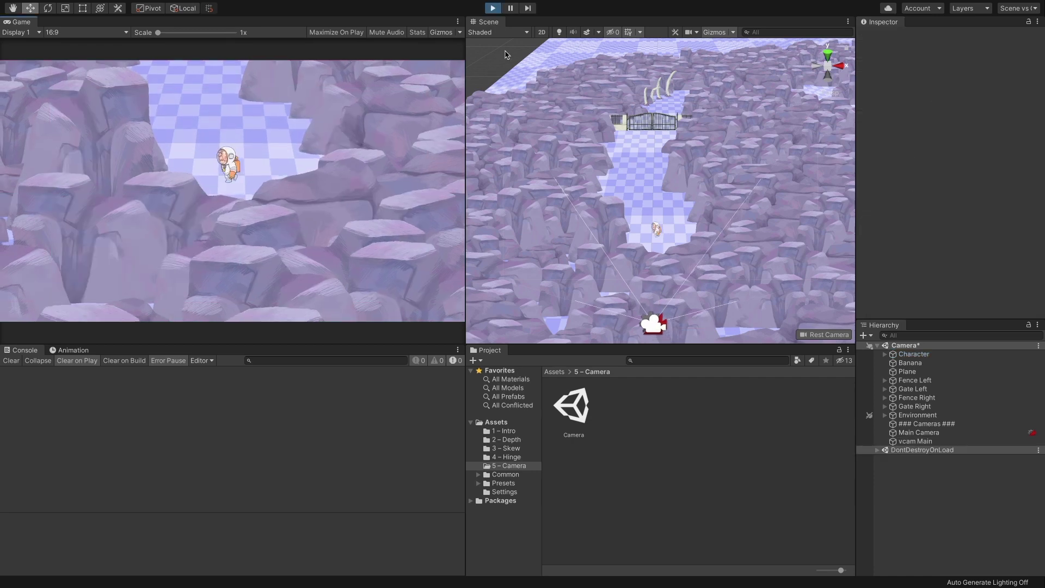
- Walk the character up the path toward the gate to test the follow camera, and end play mode
{"action": "key", "text": "w"}
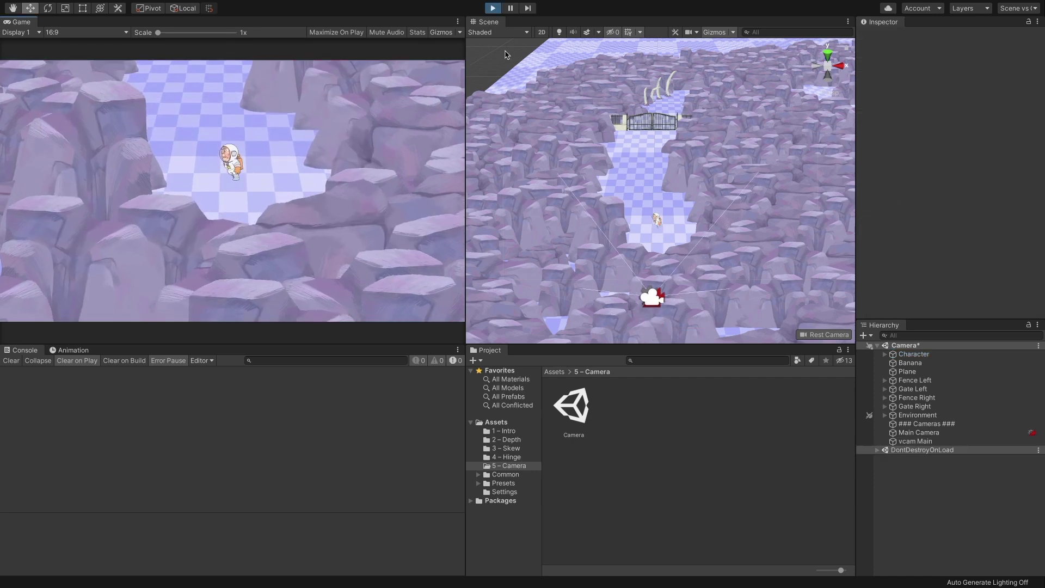
{"action": "key", "text": "a"}
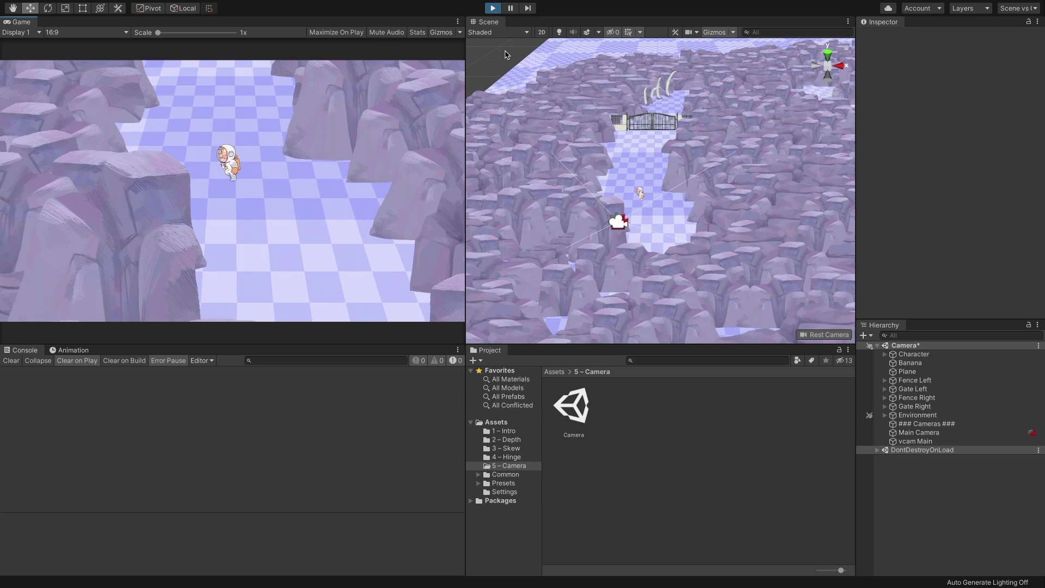
{"action": "key", "text": "w"}
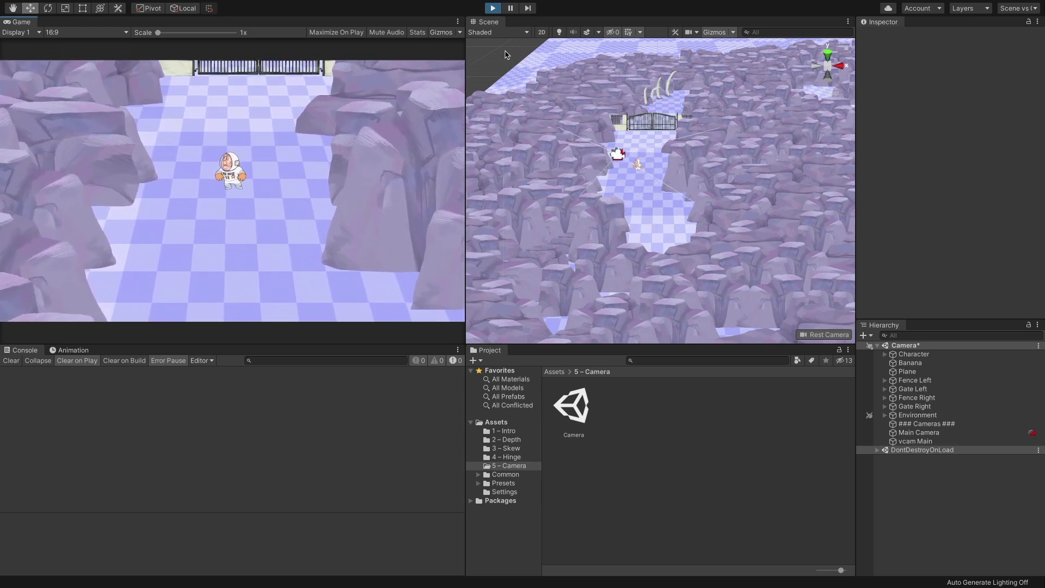
{"action": "left_click", "coordinate": [492, 8]}
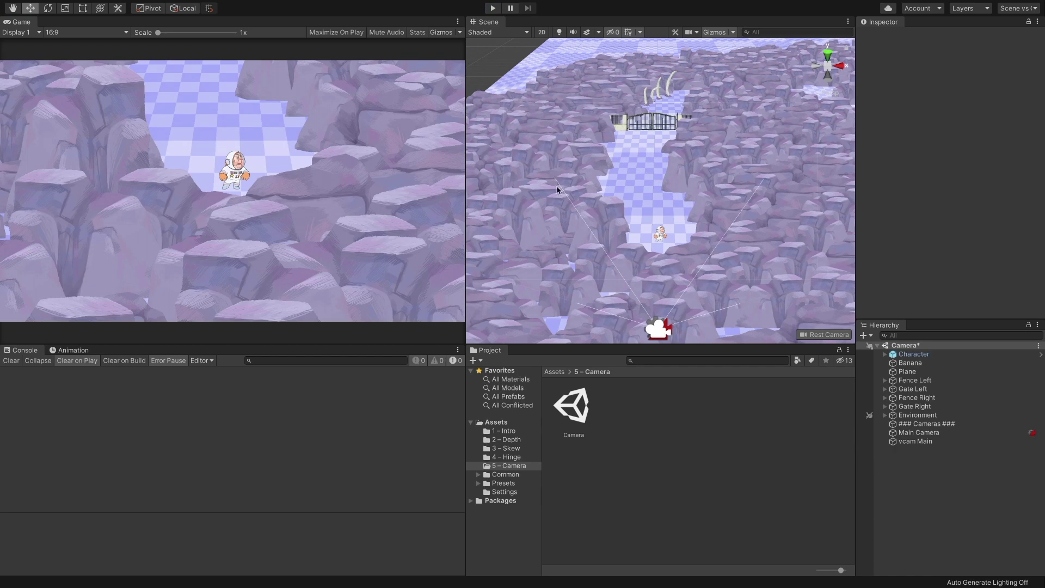
- Set the Y Damping and Z Damping of vcam Main to 2
{"action": "left_click", "coordinate": [916, 441]}
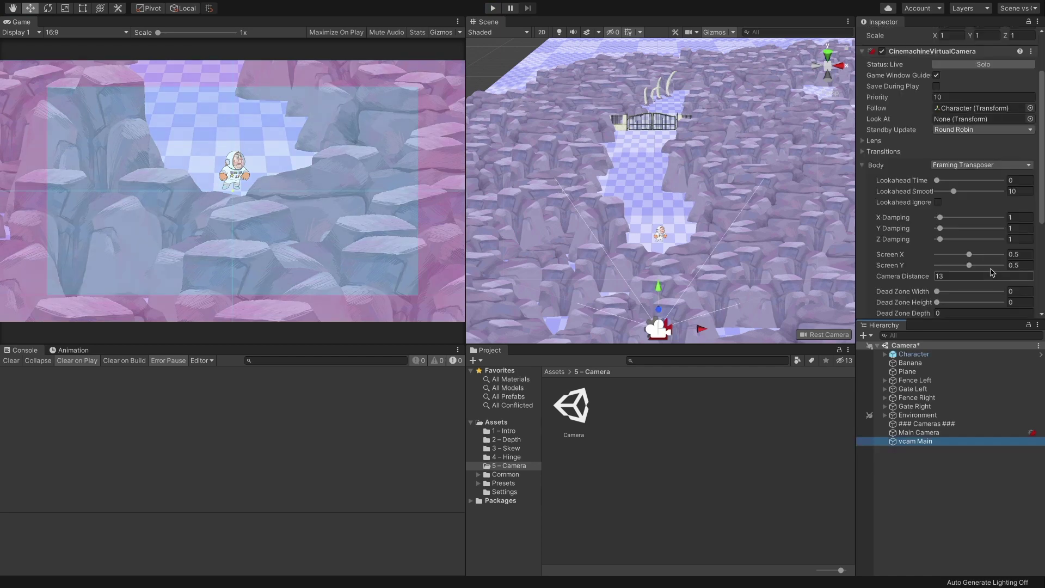
{"action": "left_click", "coordinate": [1020, 229]}
{"action": "type", "text": "2"}
{"action": "left_click", "coordinate": [1017, 240]}
- Set the Soft Zone Width and Soft Zone Height of vcam Main to 0.4
{"action": "scroll", "coordinate": [1019, 256], "scroll_direction": "down", "scroll_amount": 3}
{"action": "left_click", "coordinate": [1023, 276]}
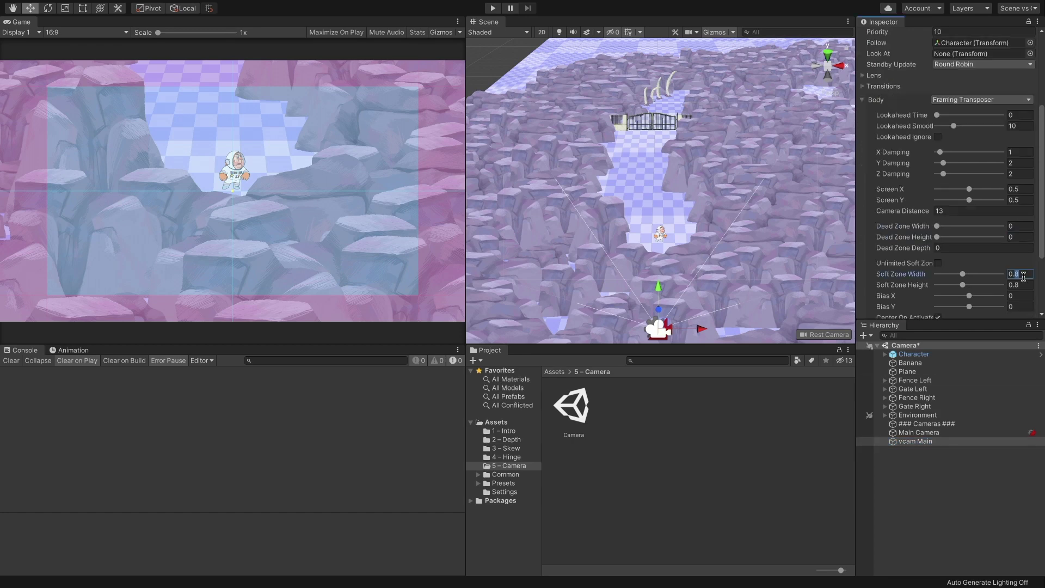
{"action": "type", "text": "0.4"}
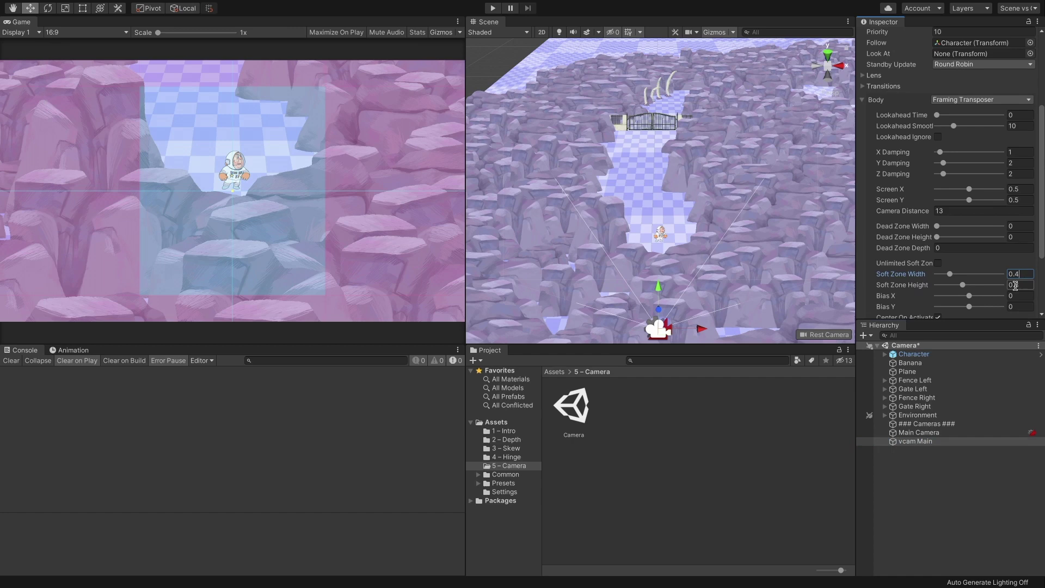
{"action": "left_click", "coordinate": [1016, 286]}
{"action": "type", "text": "0.4"}
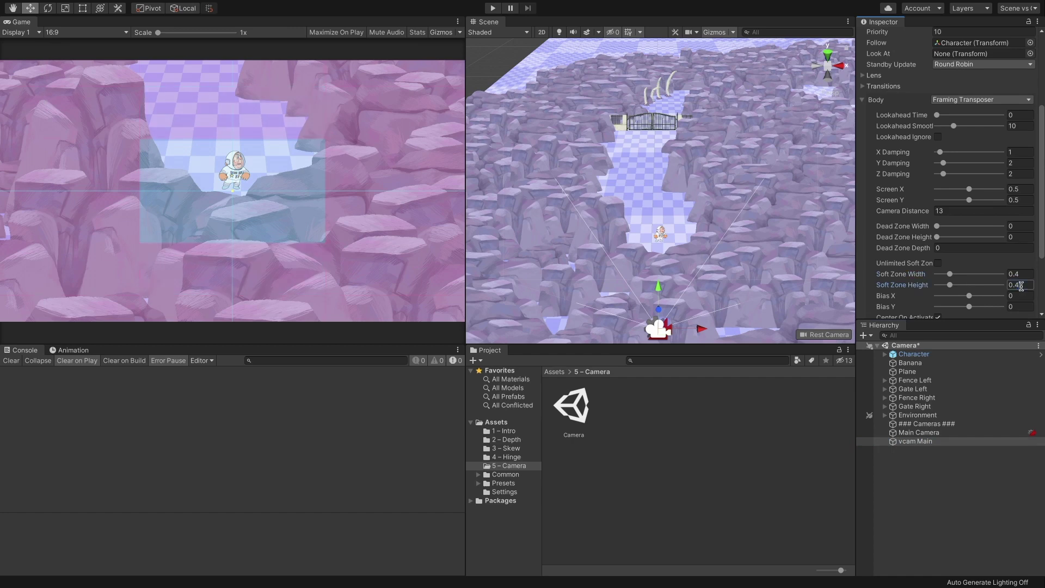
- Set vcam Main's Dead Zone Width and Height to 0.2 and its Screen Y to 0.55
{"action": "left_click", "coordinate": [1019, 226]}
{"action": "type", "text": "0.2"}
{"action": "left_click", "coordinate": [1019, 233]}
{"action": "type", "text": "0.2"}
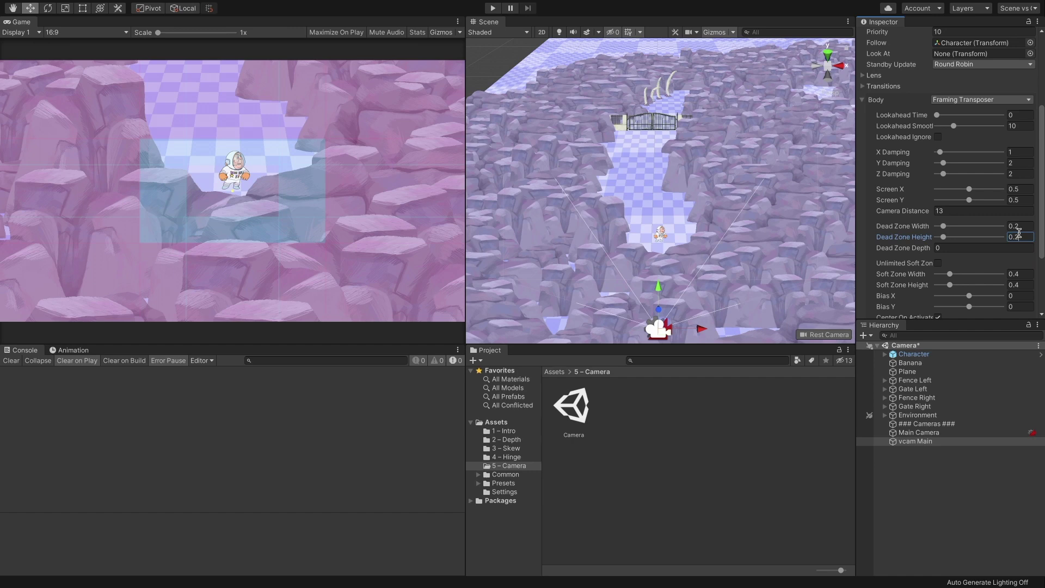
{"action": "left_click", "coordinate": [1024, 199]}
{"action": "type", "text": "5"}
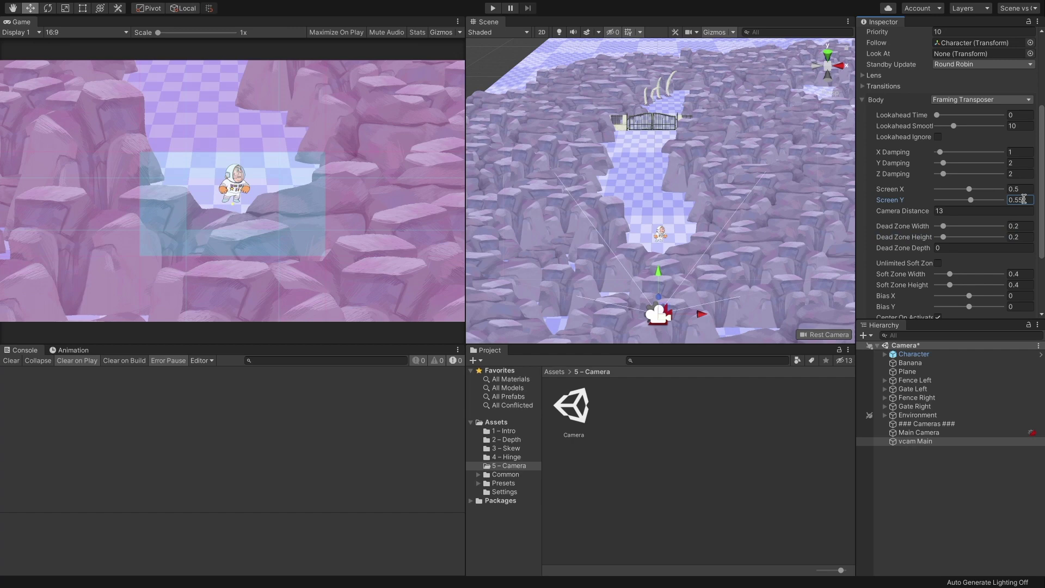
- Run the scene and walk the character up the path to test the adjusted follow camera, ending play mode at the finish
{"action": "left_click", "coordinate": [493, 8]}
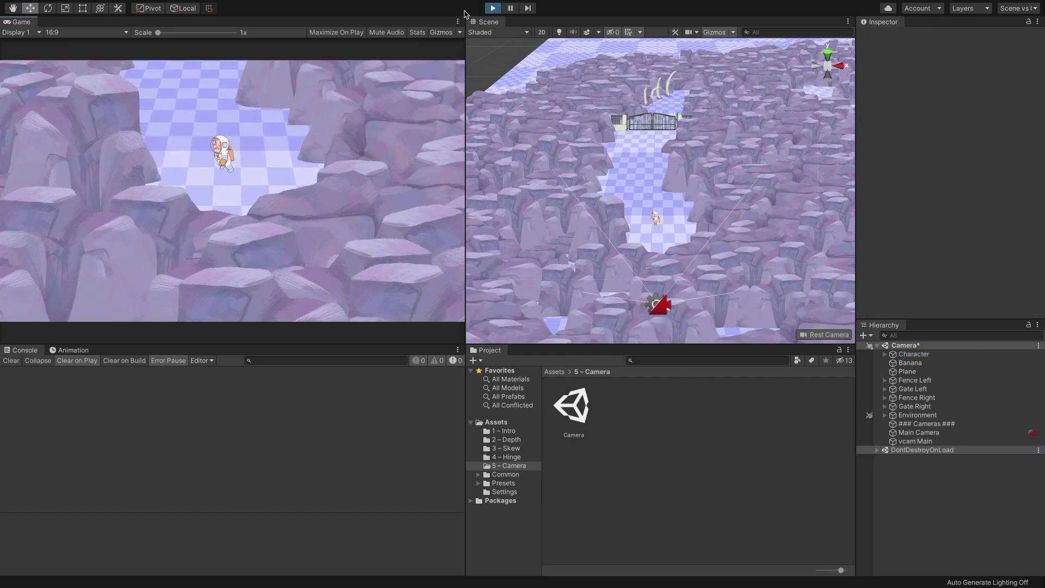
{"action": "key", "text": "Up"}
{"action": "key", "text": "Left"}
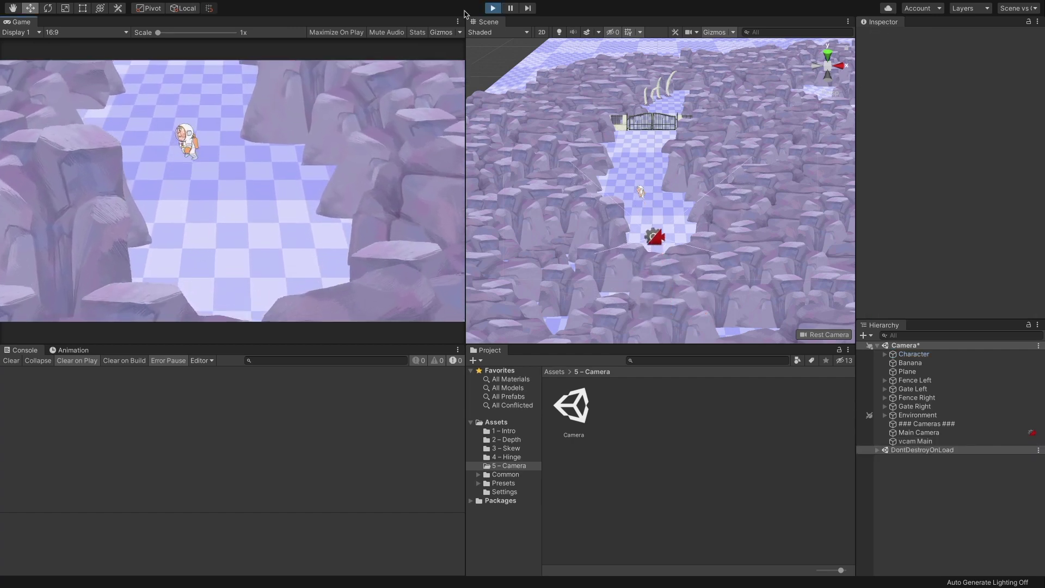
{"action": "key", "text": "Right"}
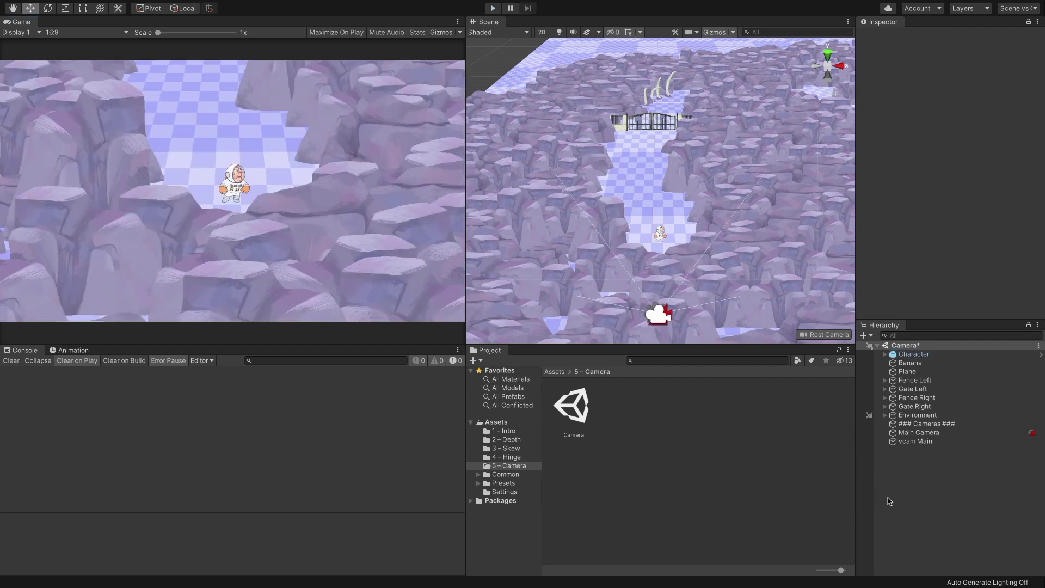
- Assign the Player tag to the Character object
{"action": "left_click", "coordinate": [903, 354]}
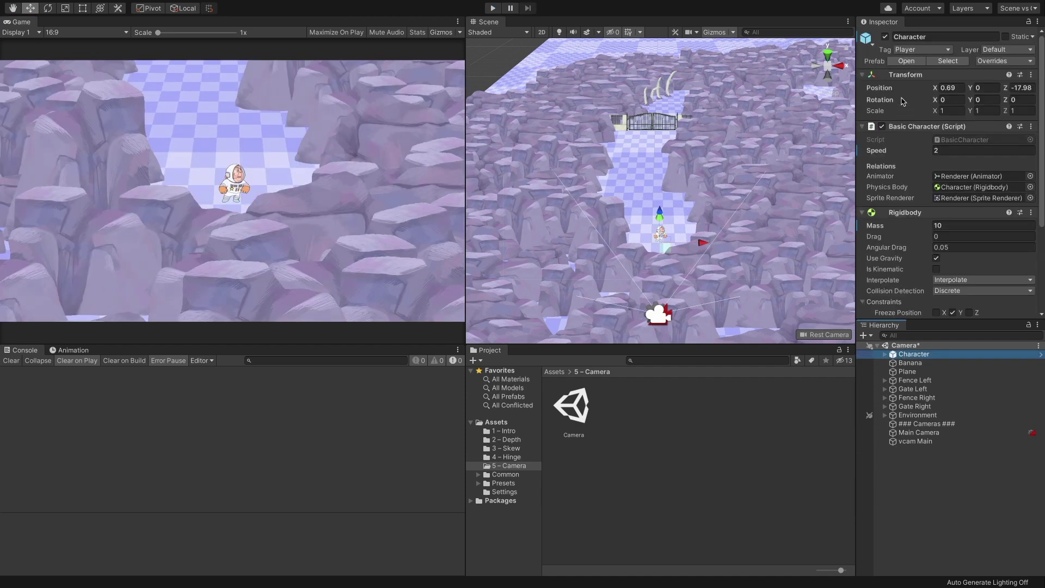
{"action": "left_click", "coordinate": [910, 50]}
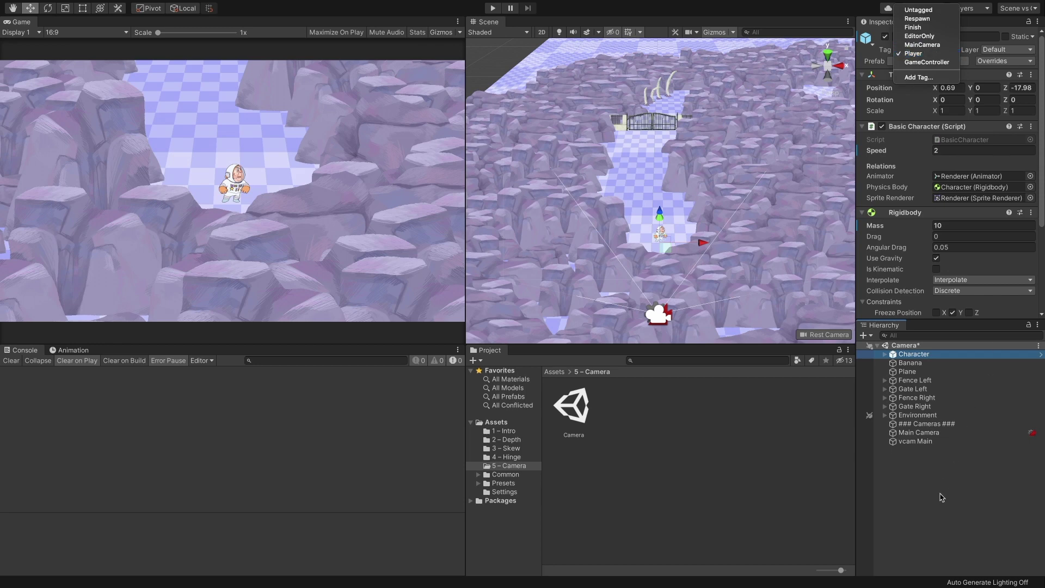
{"action": "left_click", "coordinate": [925, 53]}
- Walk the character toward the gate in play mode to preview the camera zone
{"action": "key", "text": "w"}
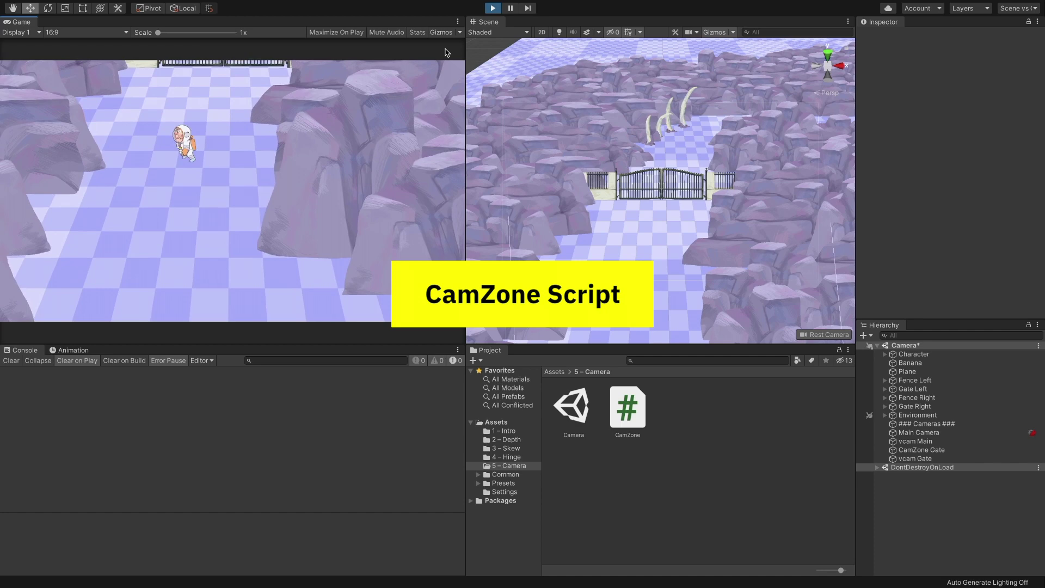
{"action": "key", "text": "d"}
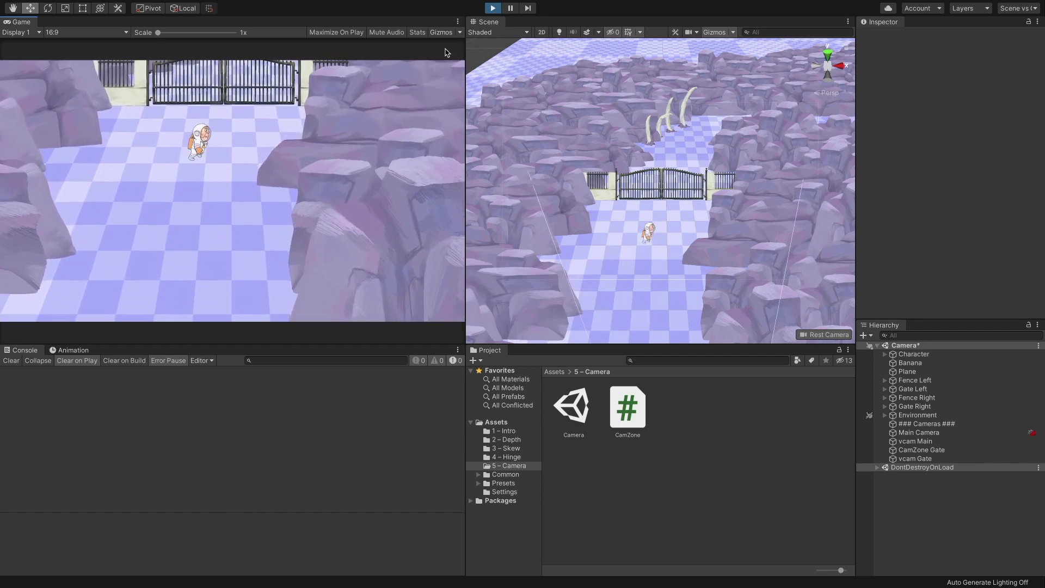
{"action": "key", "text": "w"}
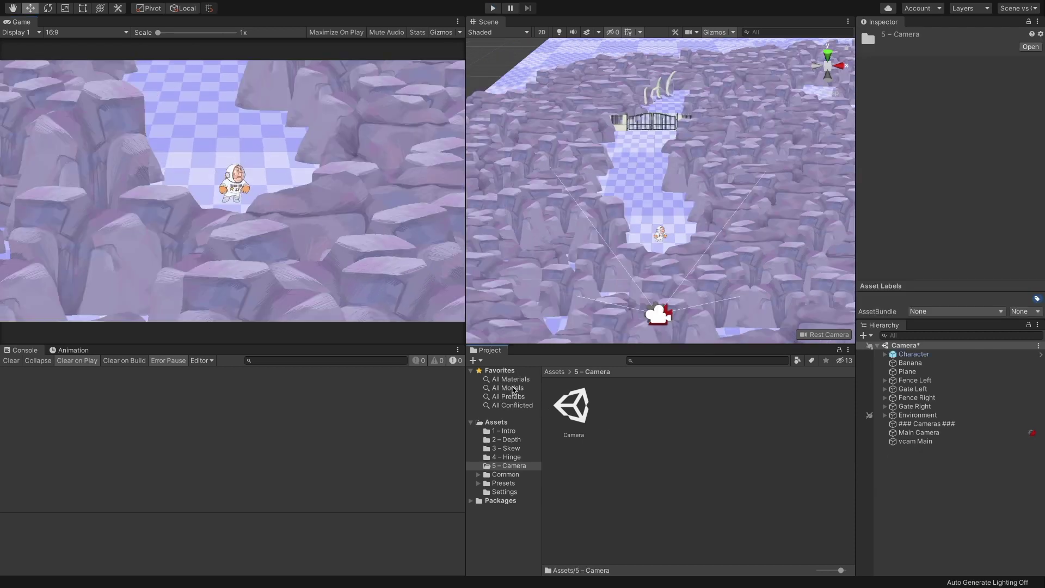
- Create a C# script named CamZone in the 5 – Camera folder
{"action": "left_click", "coordinate": [475, 360]}
{"action": "left_click", "coordinate": [491, 386]}
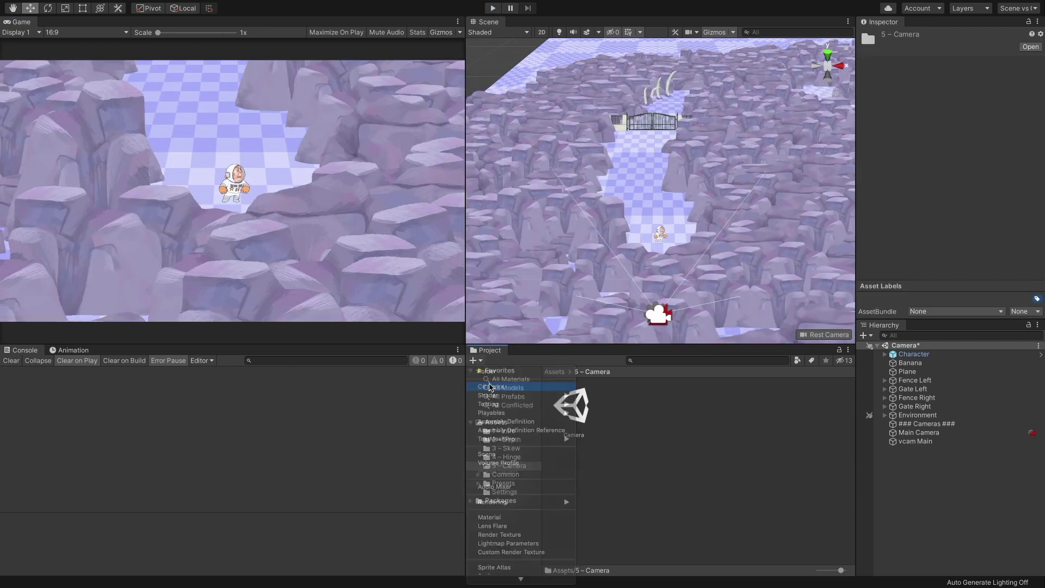
{"action": "type", "text": "CamZone"}
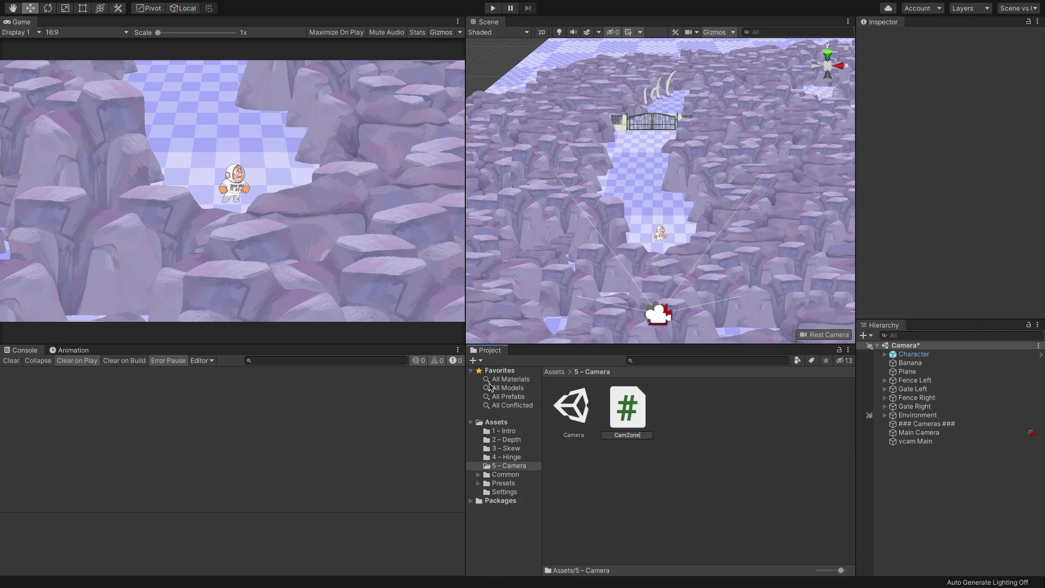
{"action": "key", "text": "Return"}
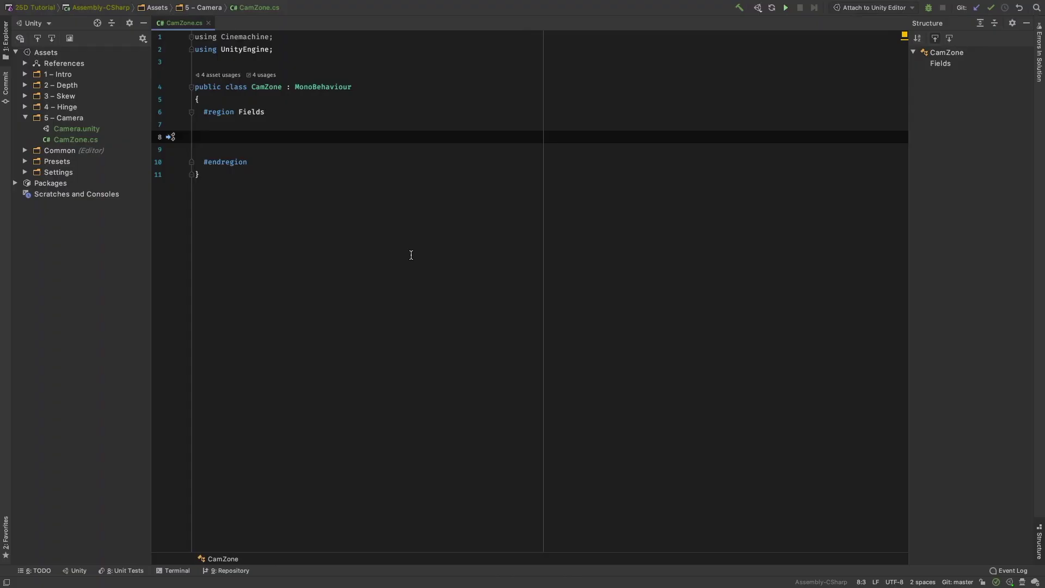
- In CamZone.cs in the code editor, declare a serialized private CinemachineVirtualCamera field named virtualCamera, initialised to null, inside the Fields region
{"action": "type", "text": "[Ser"}
{"action": "key", "text": "Return"}
{"action": "key", "text": "Return"}
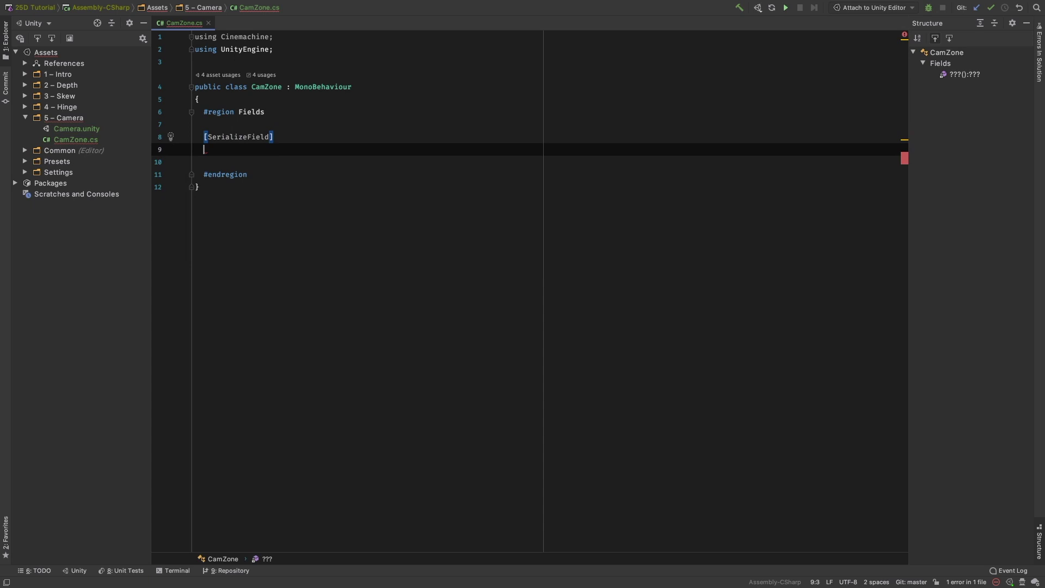
{"action": "type", "text": "private cinvi"}
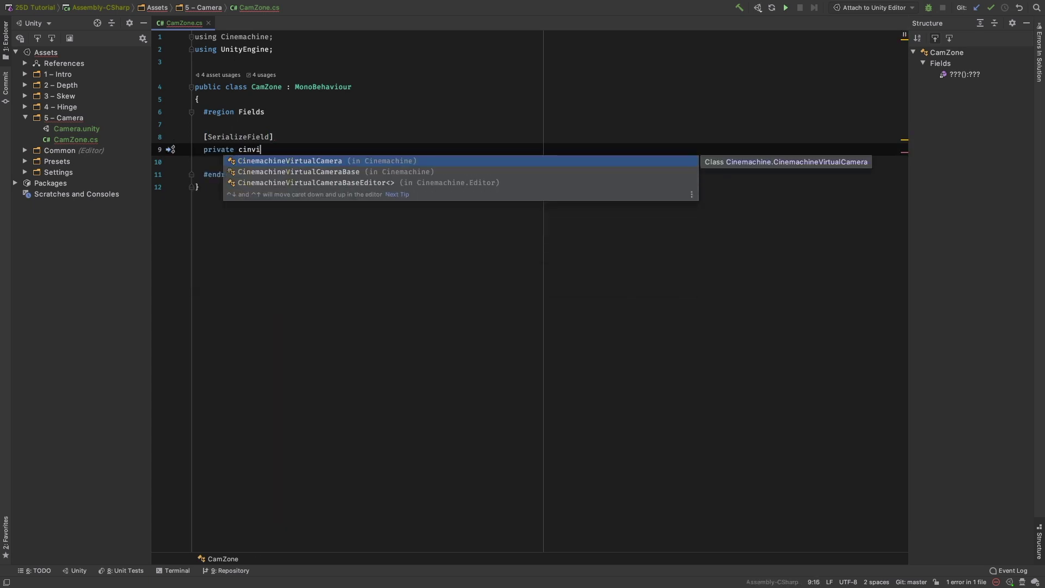
{"action": "key", "text": "Return"}
{"action": "type", "text": "virtua"}
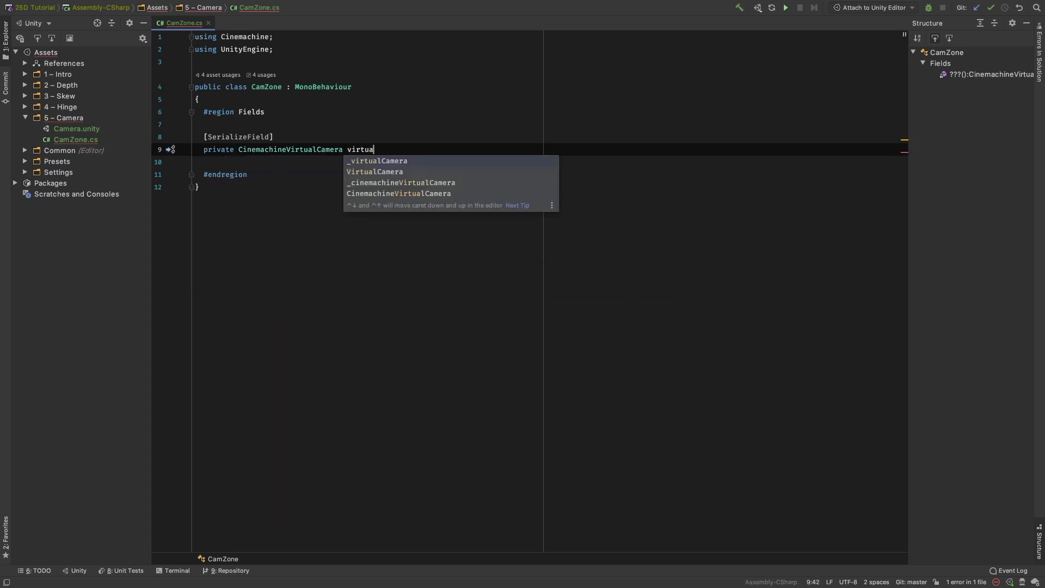
{"action": "type", "text": "lCamera = null;"}
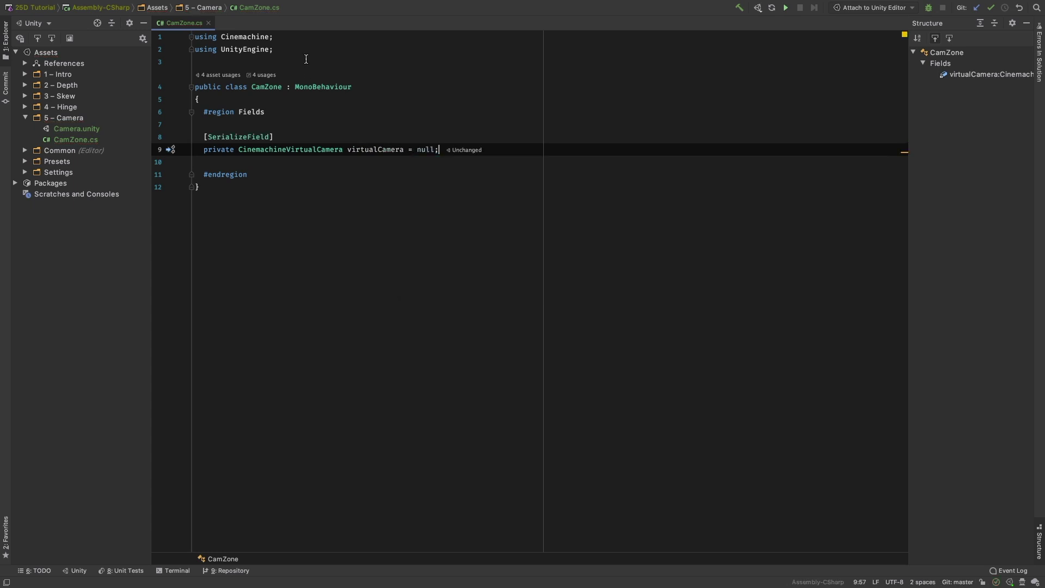
{"action": "left_click_drag", "start_coordinate": [301, 38], "coordinate": [190, 34]}
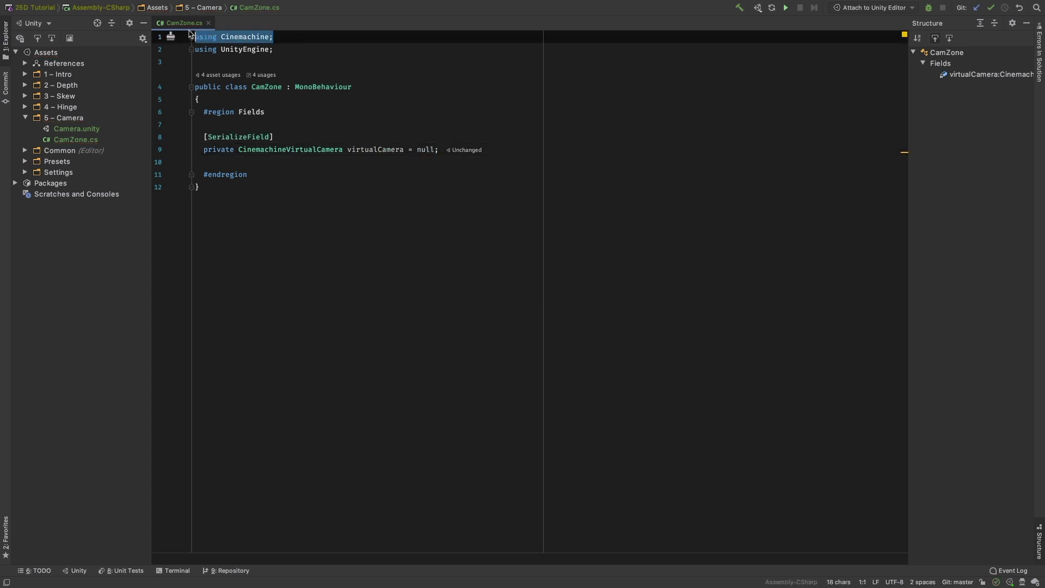
- Add a private Start method in the MonoBehaviour region that sets virtualCamera.enabled to false
{"action": "type", "text": "start"}
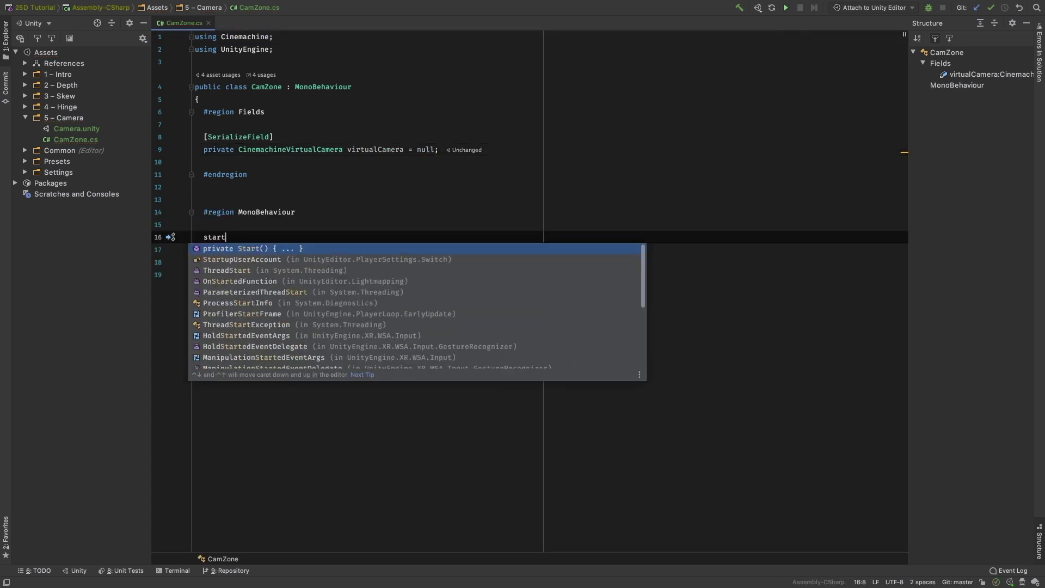
{"action": "key", "text": "Return"}
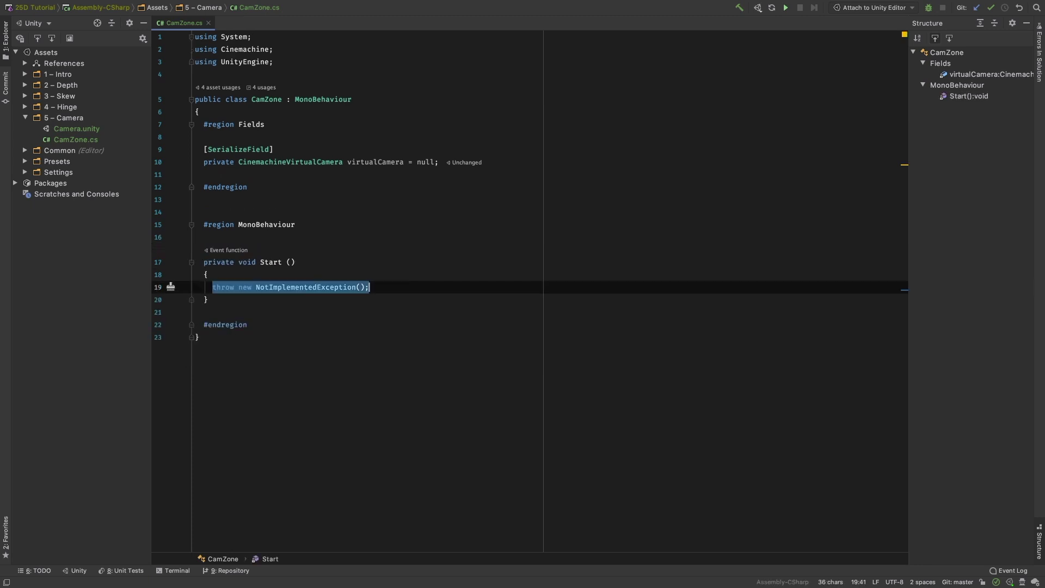
{"action": "type", "text": "vir"}
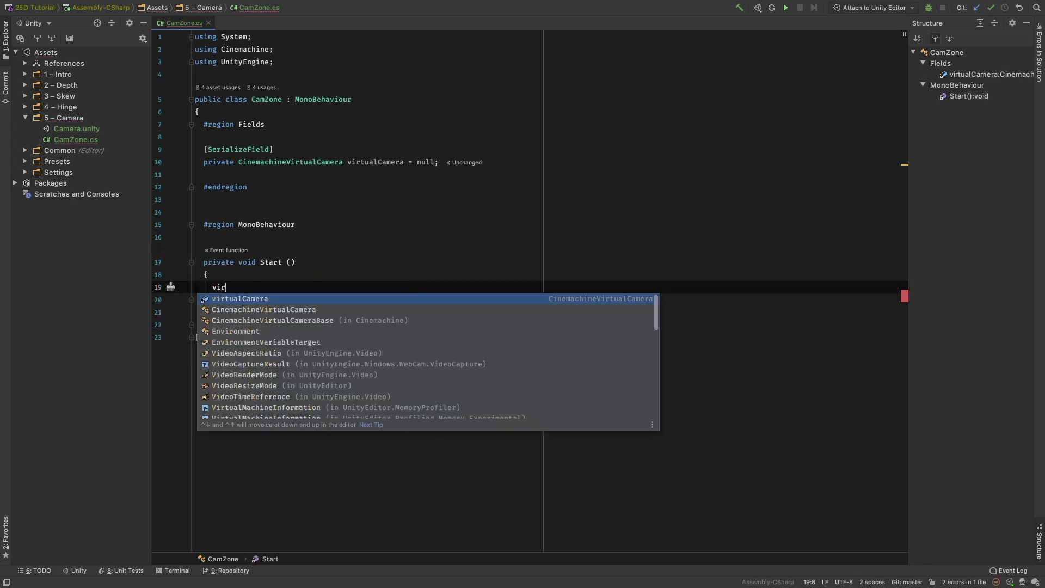
{"action": "key", "text": "Return"}
{"action": "type", "text": ".en"}
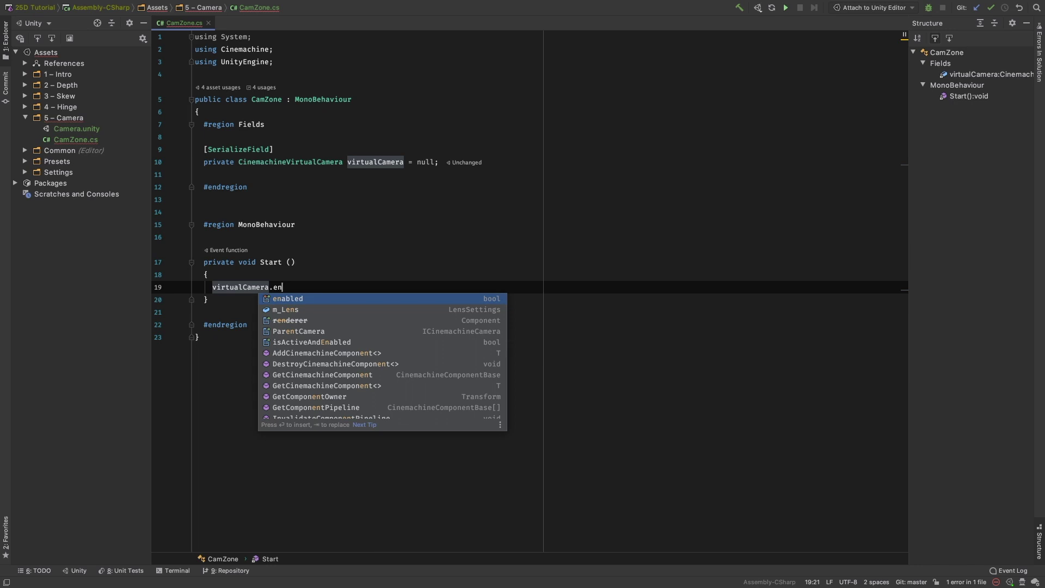
{"action": "key", "text": "Return"}
{"action": "type", "text": "= f"}
{"action": "key", "text": "Return"}
{"action": "type", "text": ";"}
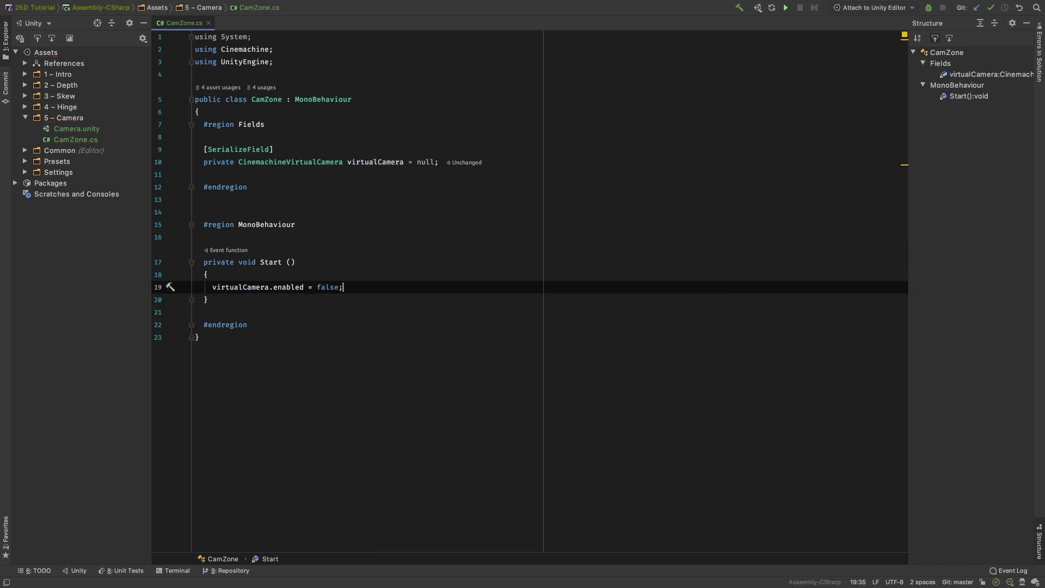
- Insert a private OnTriggerEnter (Collider other) method below Start
{"action": "key", "text": "Down"}
{"action": "key", "text": "Return"}
{"action": "key", "text": "Return"}
{"action": "type", "text": "ontri"}
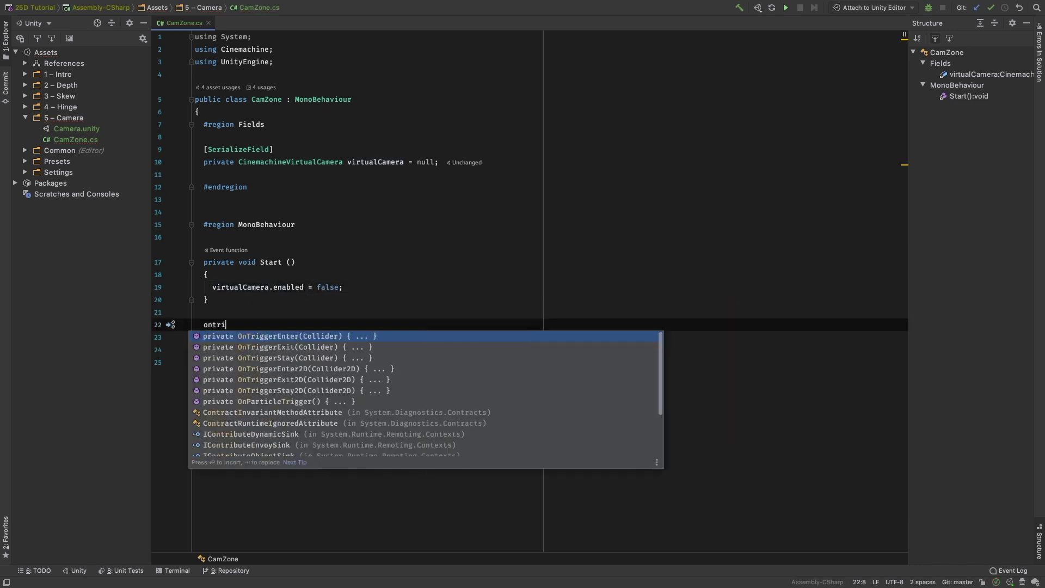
{"action": "key", "text": "Escape"}
{"action": "key", "text": "ctrl+space"}
{"action": "key", "text": "Return"}
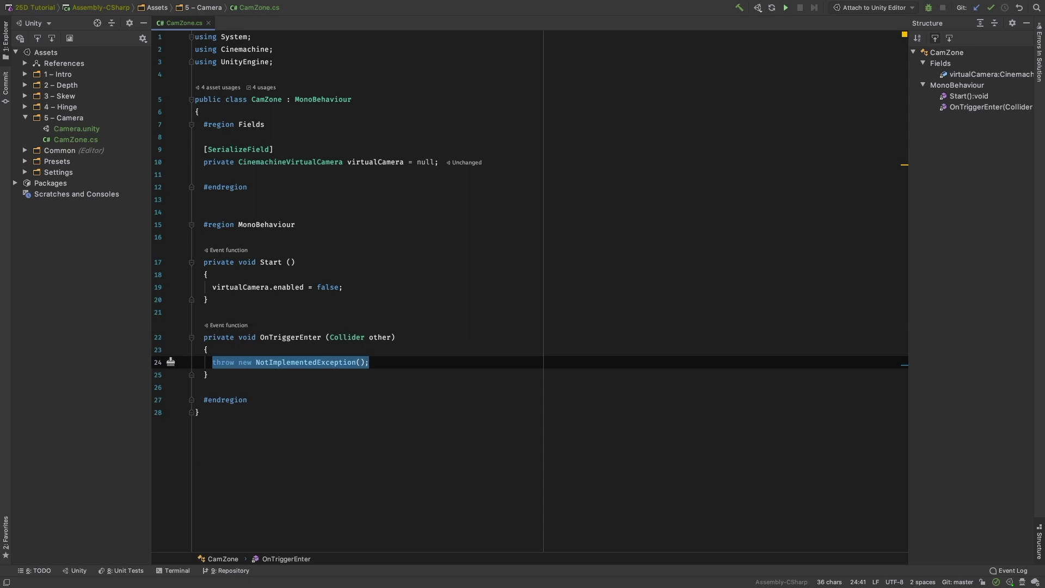
- Make OnTriggerEnter set virtualCamera.enabled to true if other.CompareTag("Player")
{"action": "type", "text": "if (ot"}
{"action": "key", "text": "Return"}
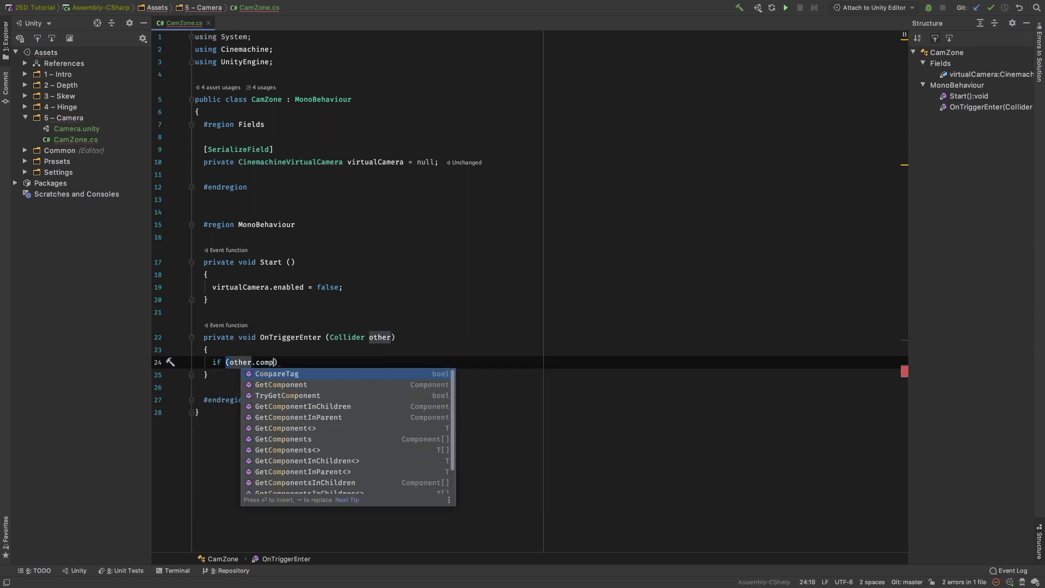
{"action": "key", "text": "Return"}
{"action": "type", "text": "\"Player\")"}
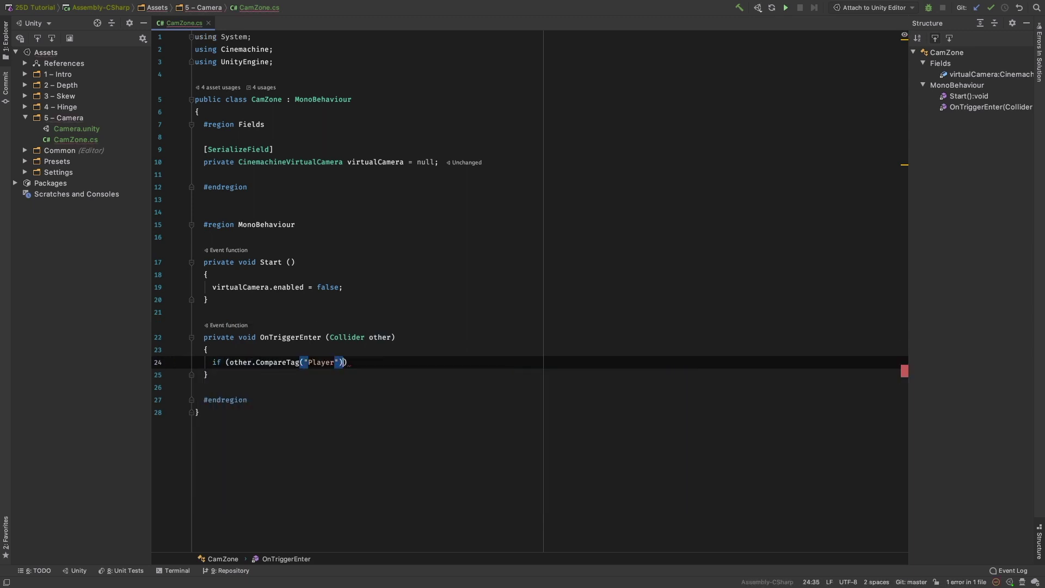
{"action": "key", "text": "Return"}
{"action": "type", "text": "vi"}
{"action": "key", "text": "Return"}
{"action": "type", "text": ".en"}
{"action": "key", "text": "Return"}
{"action": "type", "text": "= "}
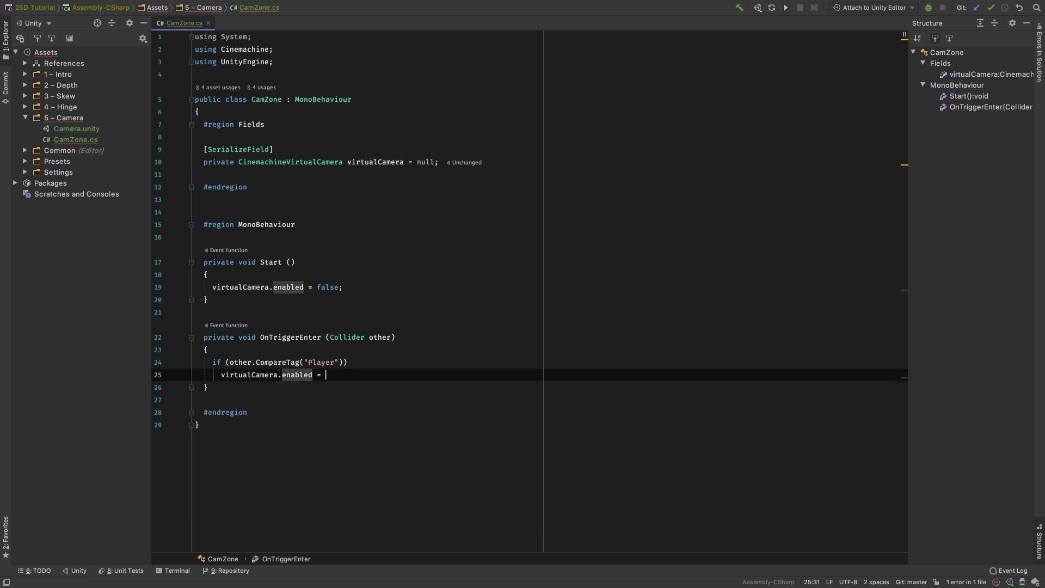
{"action": "type", "text": "true"}
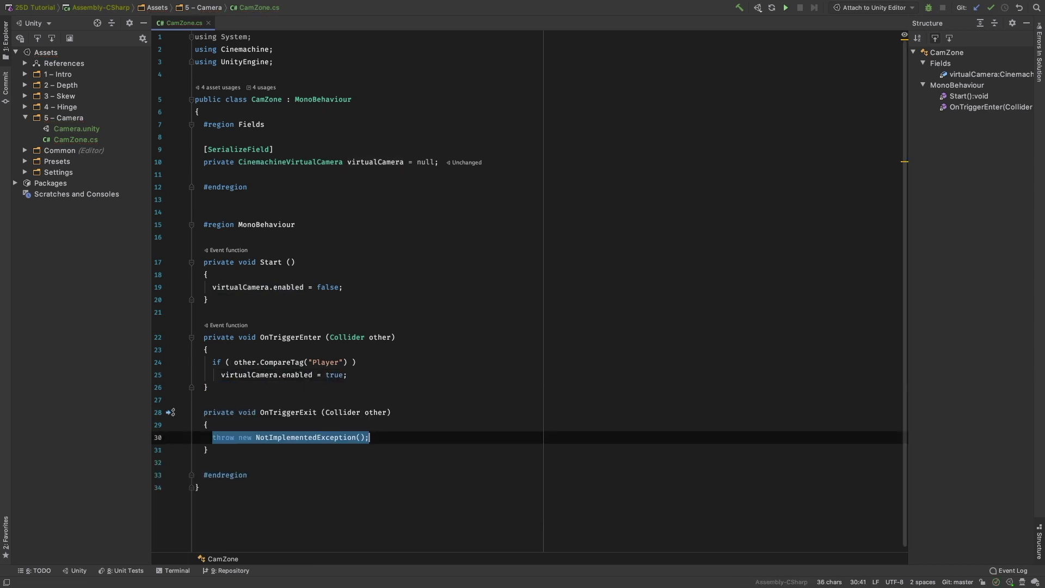
- Make OnTriggerExit set virtualCamera.enabled to false if other.CompareTag("Player")
{"action": "type", "text": "if (other.comp"}
{"action": "key", "text": "Return"}
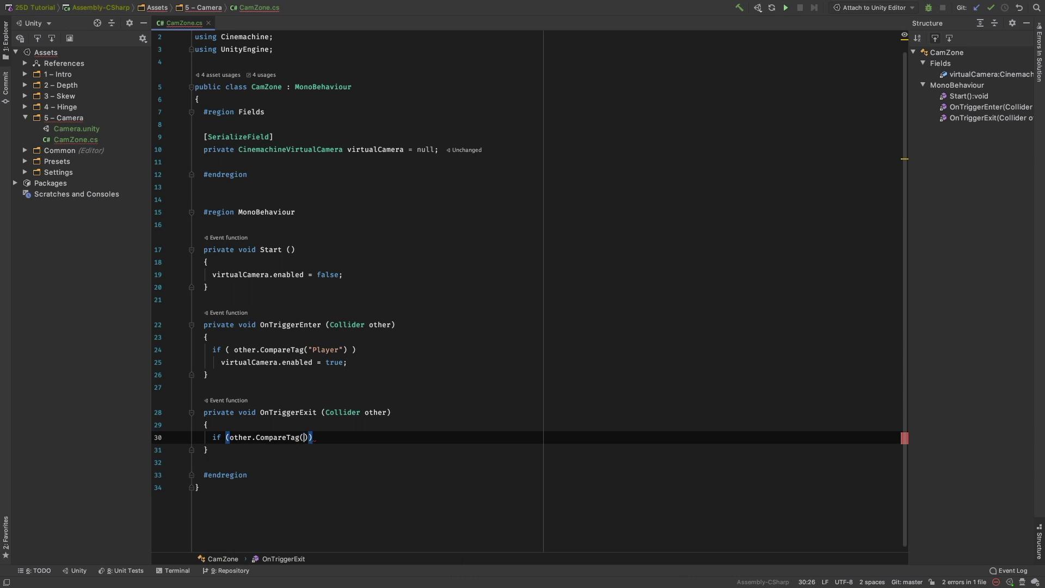
{"action": "type", "text": "\"Player"}
{"action": "key", "text": "Return"}
{"action": "key", "text": "End"}
{"action": "key", "text": "Return"}
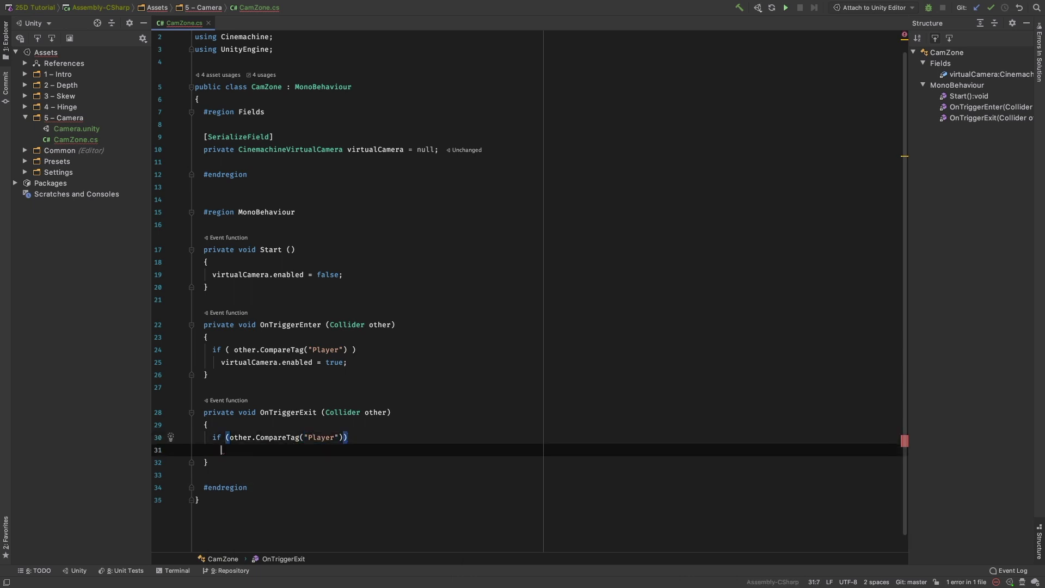
{"action": "type", "text": "virtualCamera.enabled = false"}
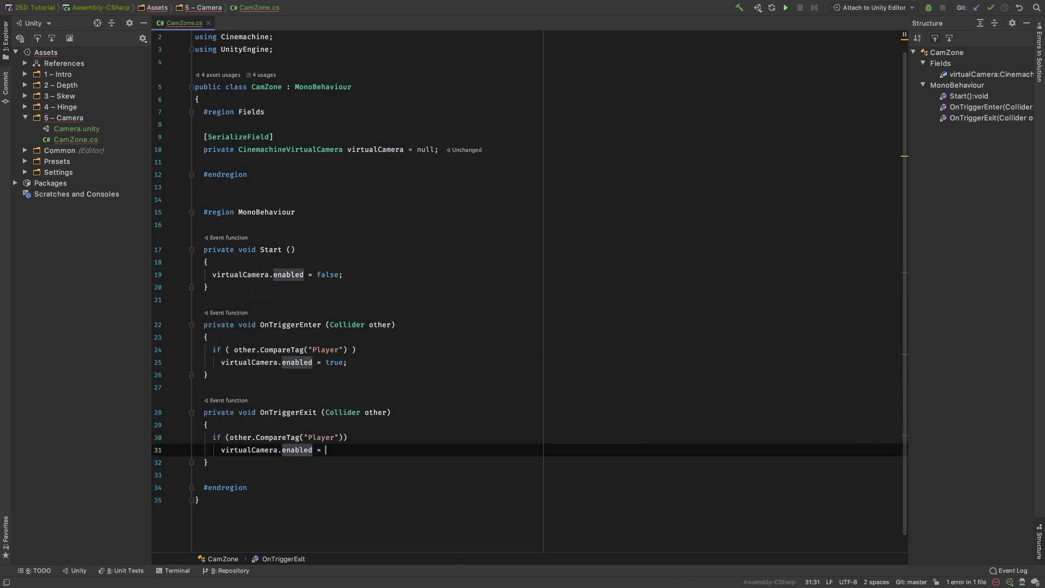
{"action": "type", "text": ";"}
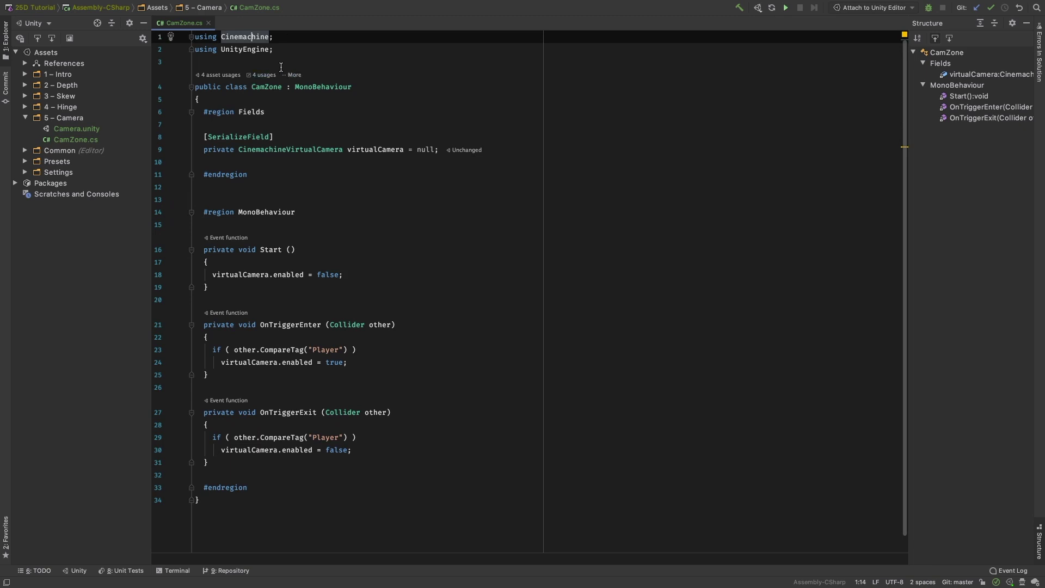
- Add a RequireComponent(typeof(Collider)) attribute directly above the CamZone class declaration
{"action": "left_click", "coordinate": [281, 67]}
{"action": "key", "text": "Return"}
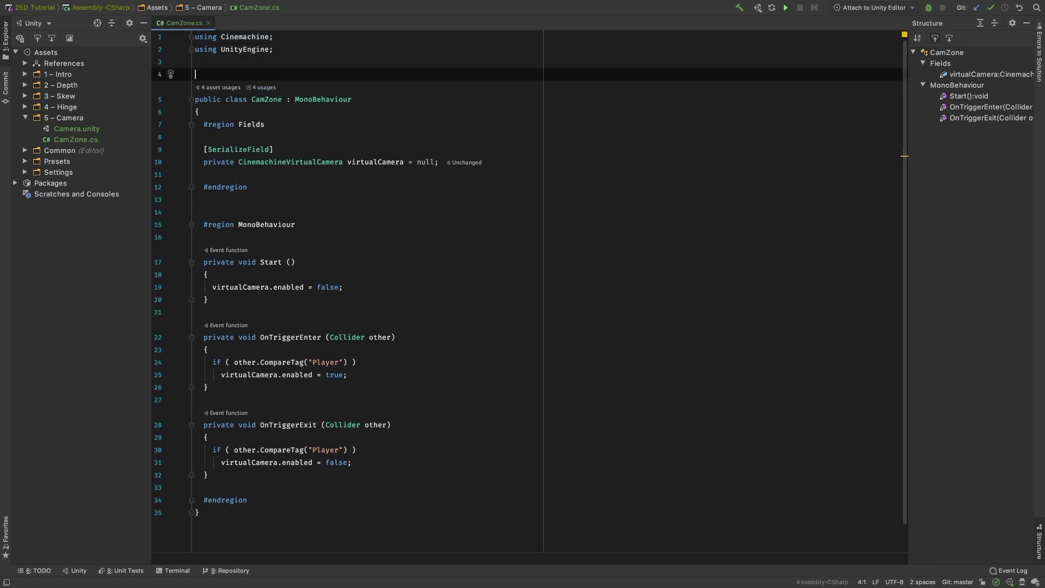
{"action": "type", "text": "[Req"}
{"action": "key", "text": "Return"}
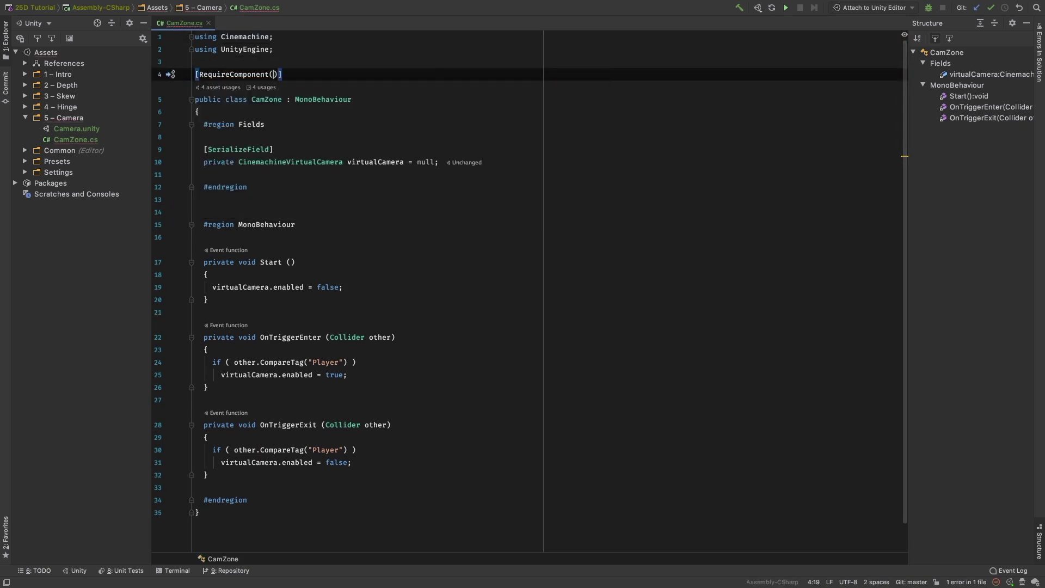
{"action": "type", "text": "typ"}
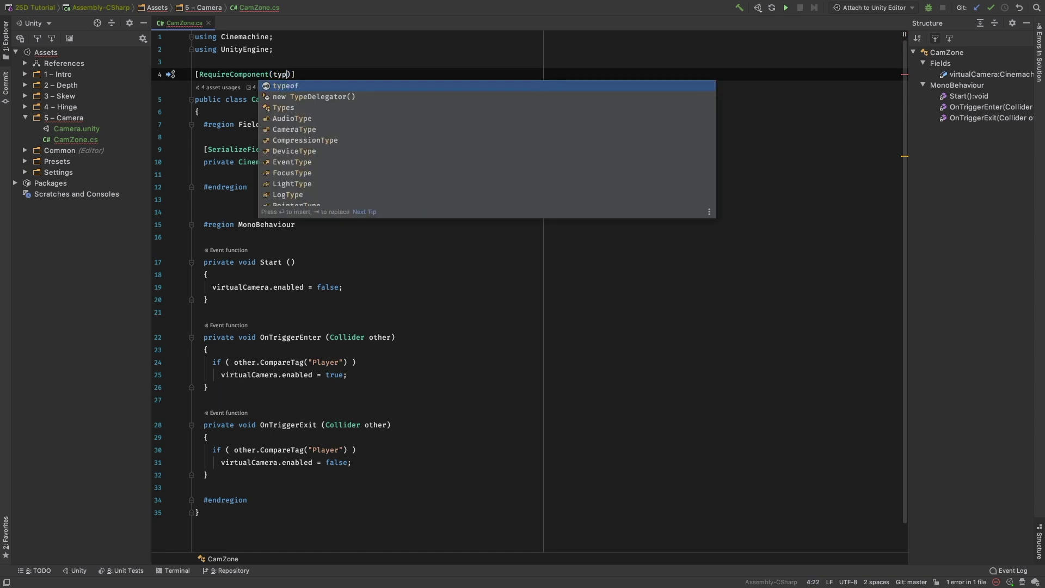
{"action": "key", "text": "Return"}
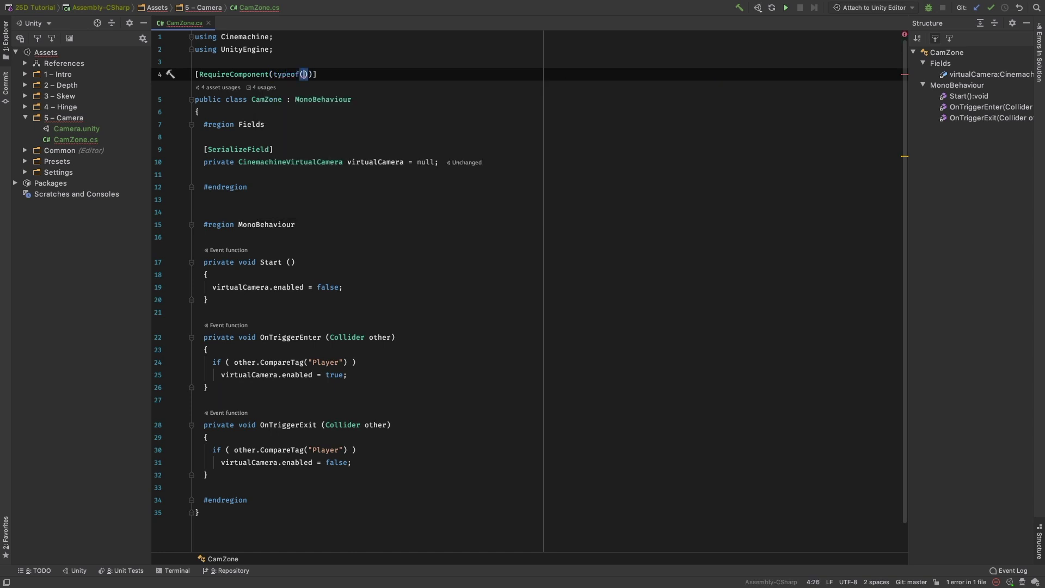
{"action": "type", "text": "Coll"}
{"action": "key", "text": "Return"}
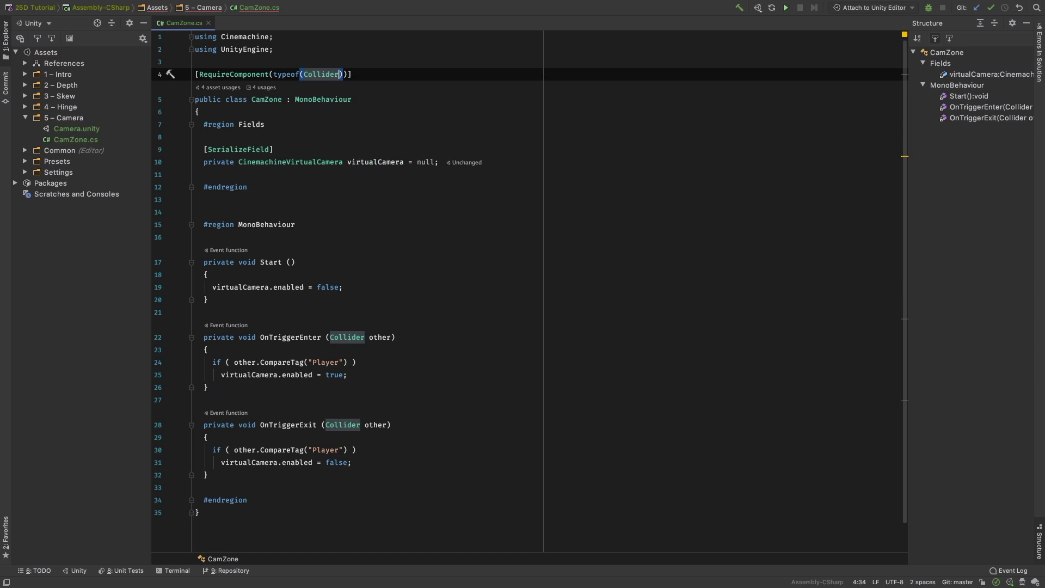
- Add a private OnValidate method below OnTriggerExit that sets GetComponent<Collider>().isTrigger to true
{"action": "type", "text": "vali"}
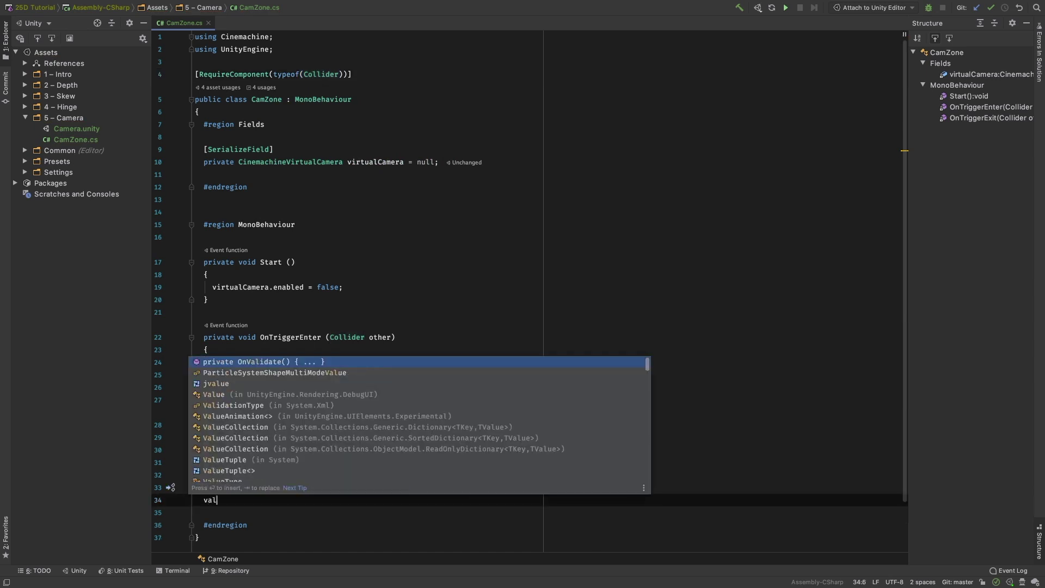
{"action": "key", "text": "Return"}
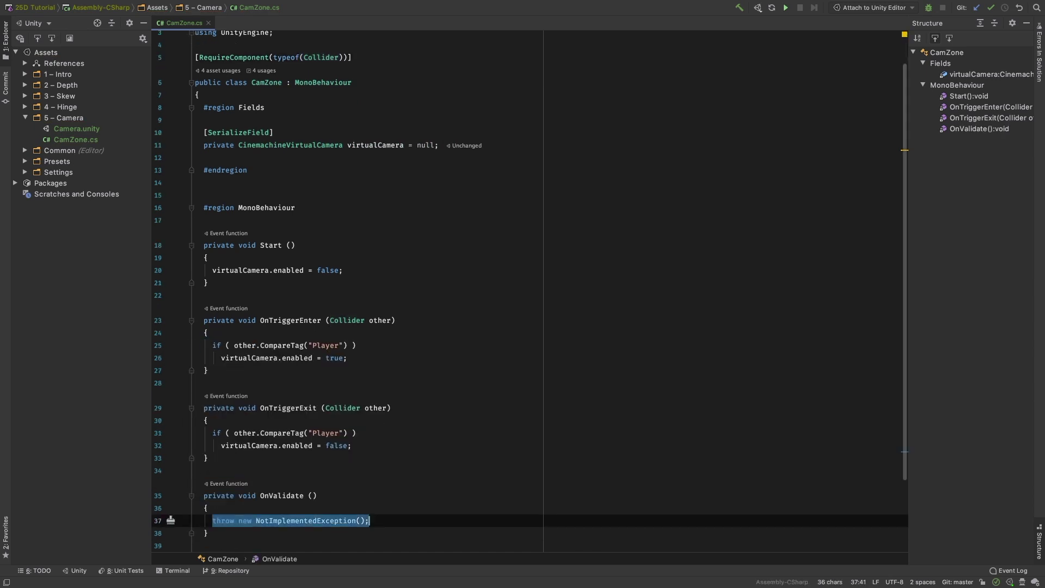
{"action": "type", "text": "getc"}
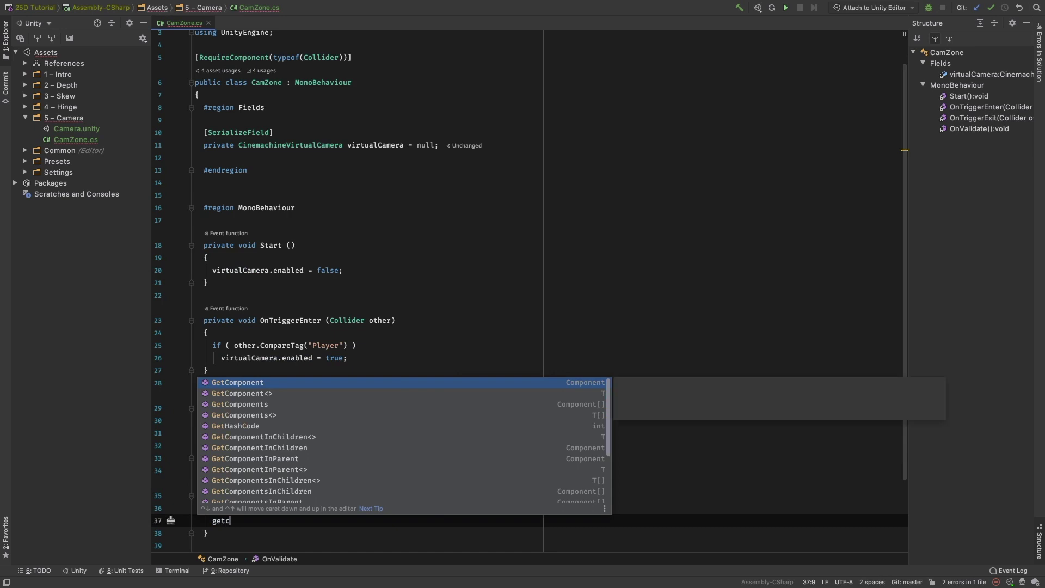
{"action": "key", "text": "Down"}
{"action": "key", "text": "Return"}
{"action": "type", "text": "Col>("}
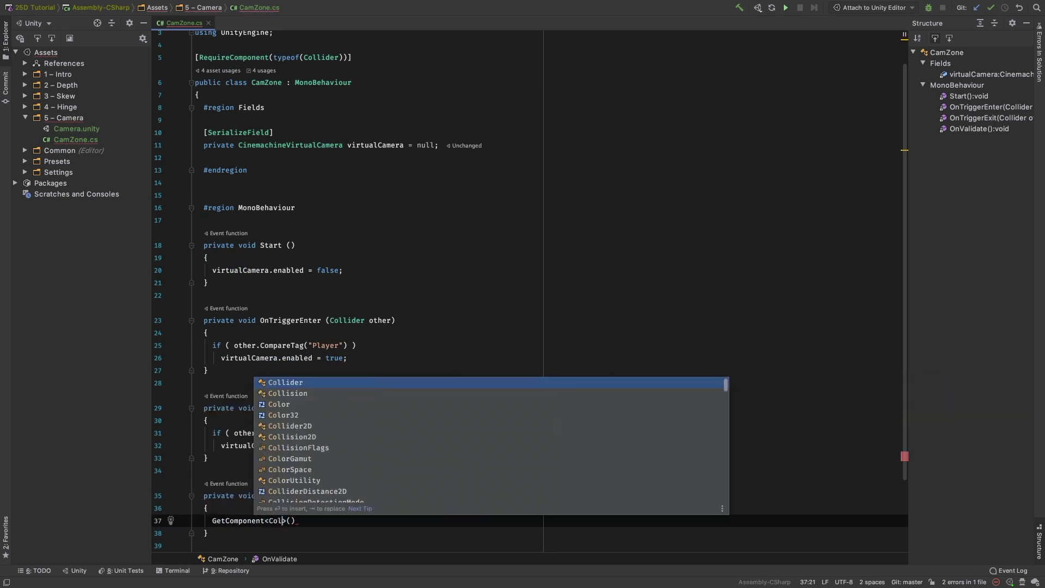
{"action": "key", "text": "Return"}
{"action": "key", "text": "End"}
{"action": "type", "text": ".is"}
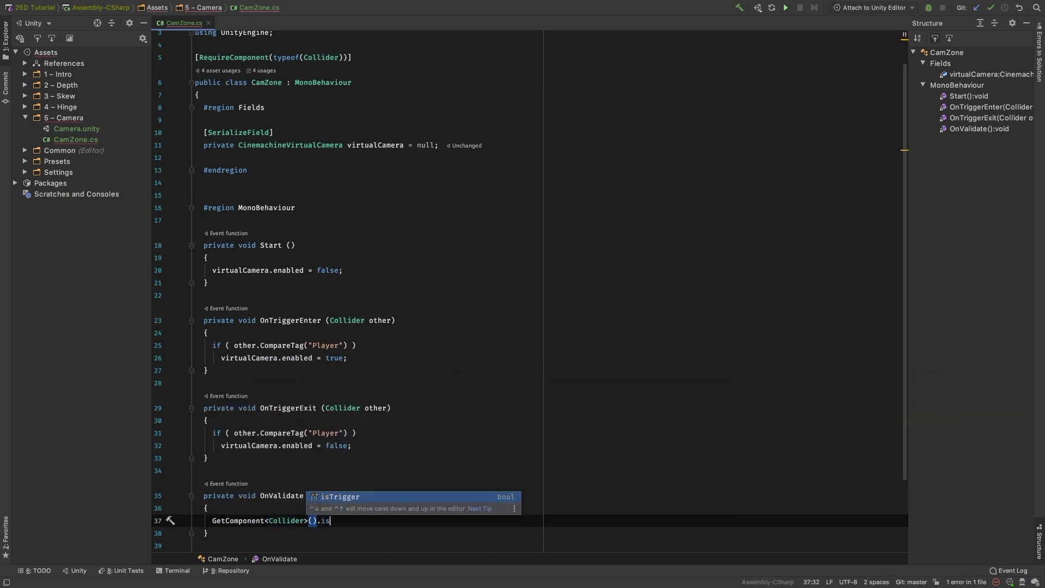
{"action": "type", "text": "Trigger = tr"}
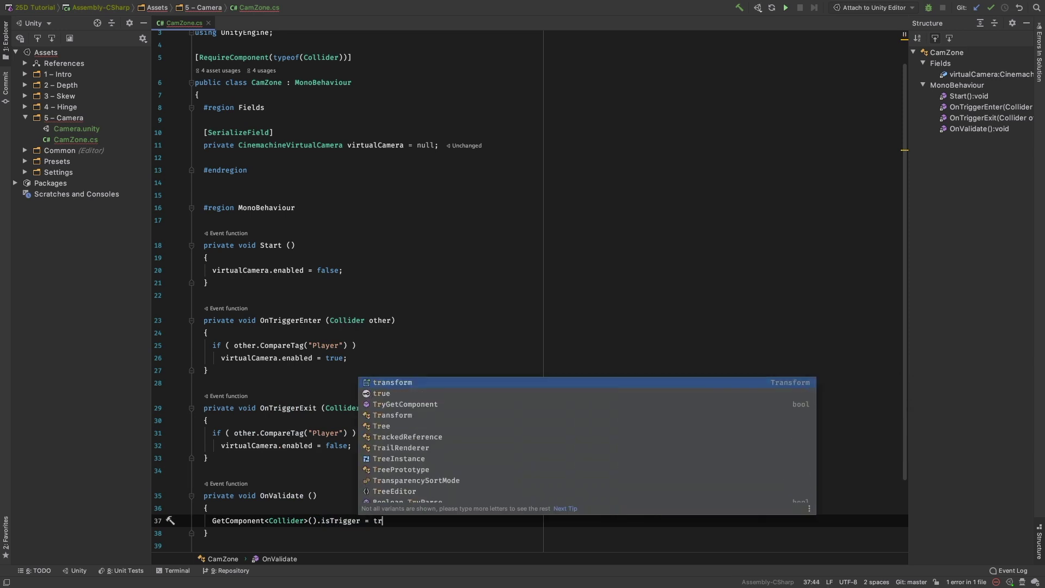
{"action": "key", "text": "Return"}
{"action": "type", "text": ";"}
{"action": "scroll", "coordinate": [555, 429], "scroll_direction": "down", "scroll_amount": 1}
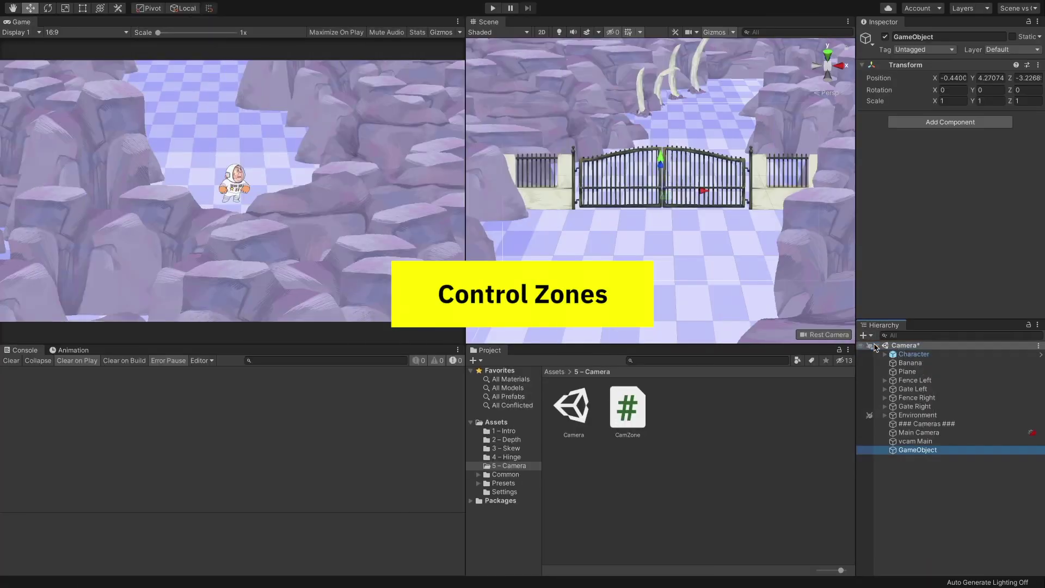
- Name the new GameObject CamZone Gate, zero its position, and add a Capsule Collider to it
{"action": "left_click", "coordinate": [930, 37]}
{"action": "type", "text": "CamZone Gate"}
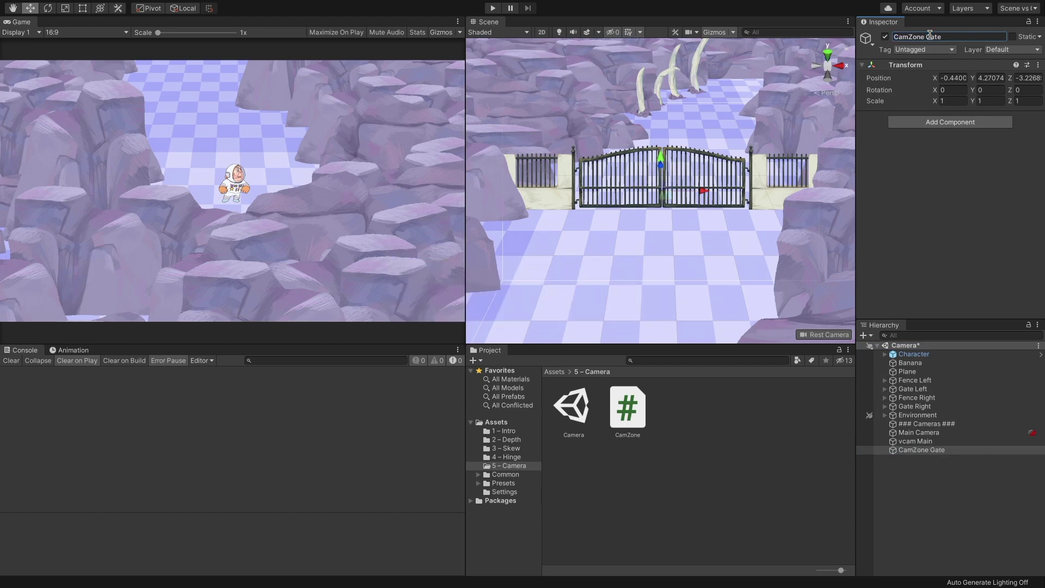
{"action": "left_click", "coordinate": [950, 122]}
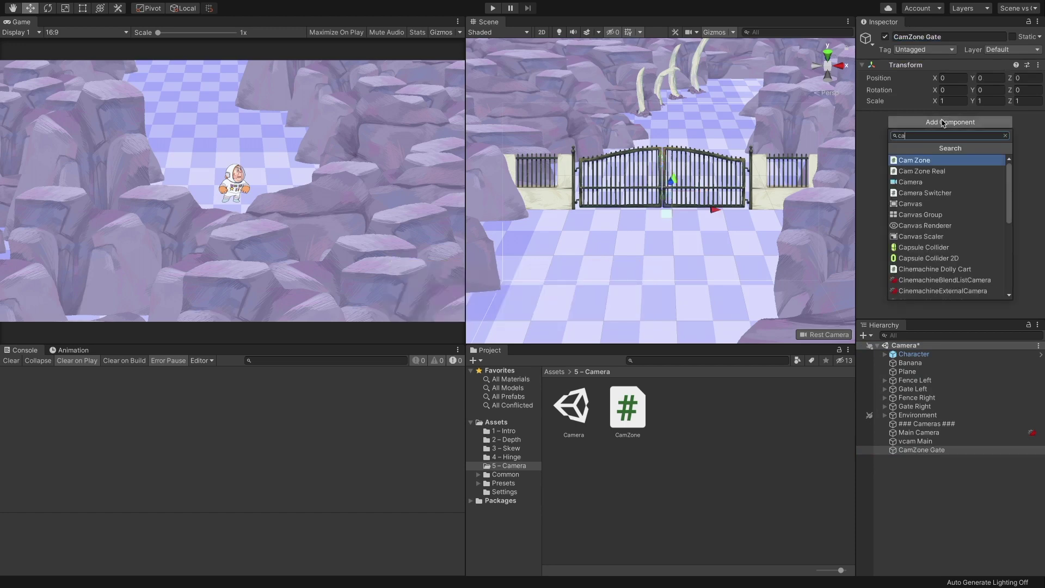
{"action": "type", "text": "capsule"}
{"action": "key", "text": "Return"}
- Set the Capsule Collider's direction to X-Axis, its radius to 2 and its height to 10
{"action": "left_click", "coordinate": [960, 200]}
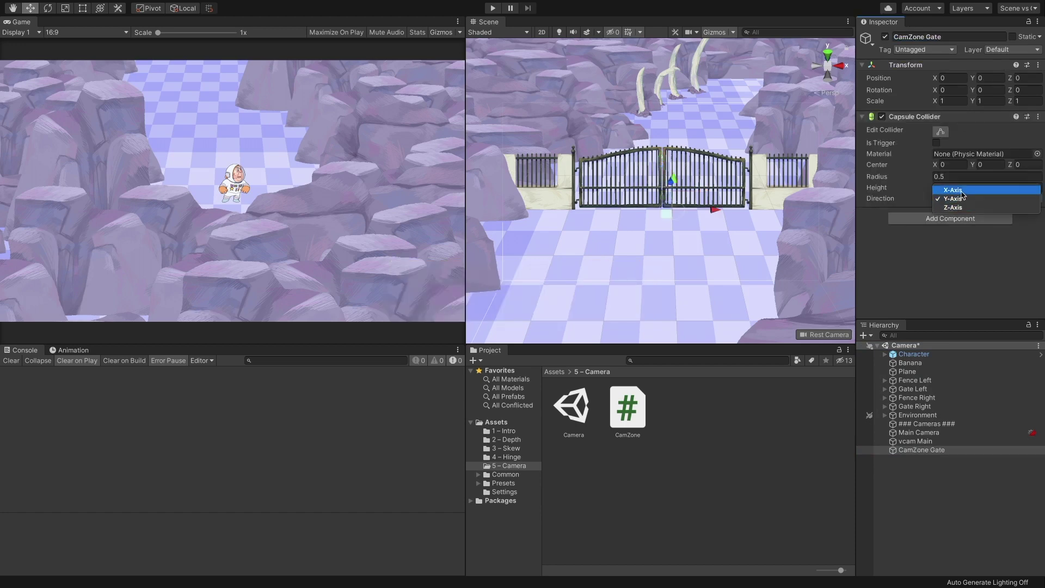
{"action": "left_click", "coordinate": [958, 190]}
{"action": "left_click", "coordinate": [948, 188]}
{"action": "type", "text": "10"}
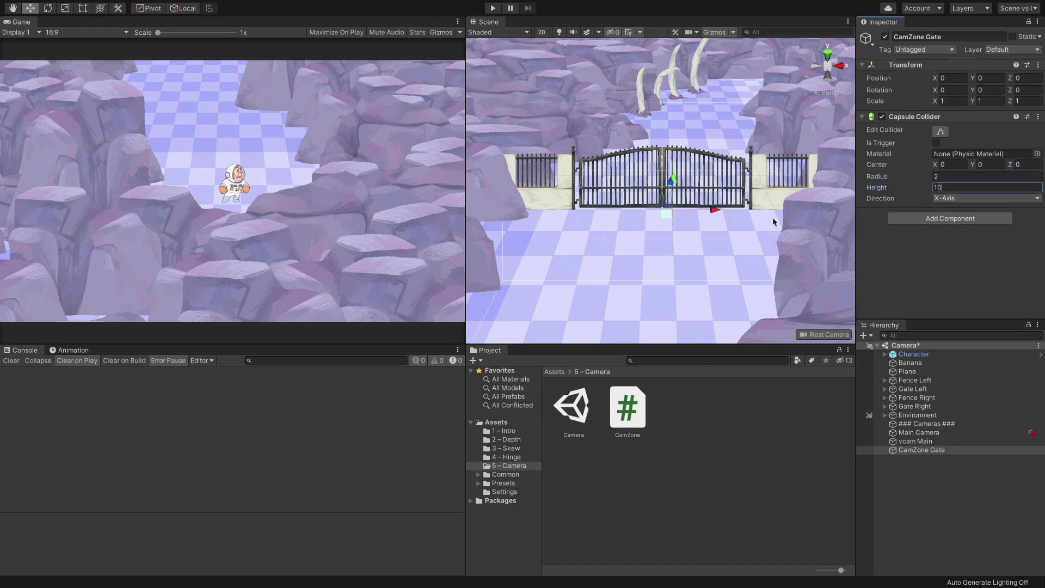
{"action": "key", "text": "Return"}
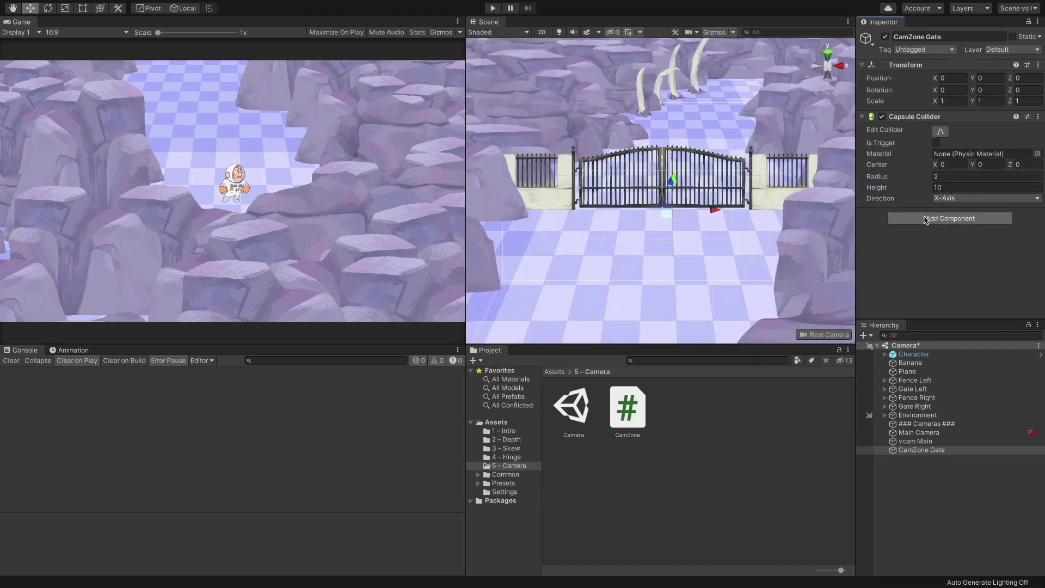
- Add the Cam Zone script as a component of CamZone Gate
{"action": "left_click", "coordinate": [926, 218]}
{"action": "type", "text": "camz"}
{"action": "key", "text": "Return"}
- Duplicate the vcam Main virtual camera and rename the copy vcam Gate
{"action": "left_click", "coordinate": [920, 442]}
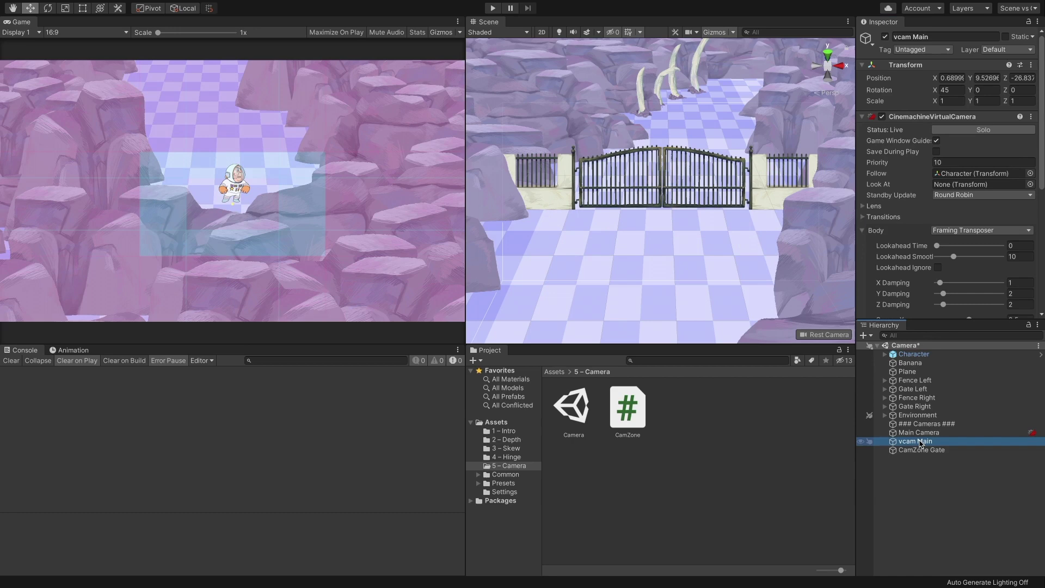
{"action": "key", "text": "ctrl+d"}
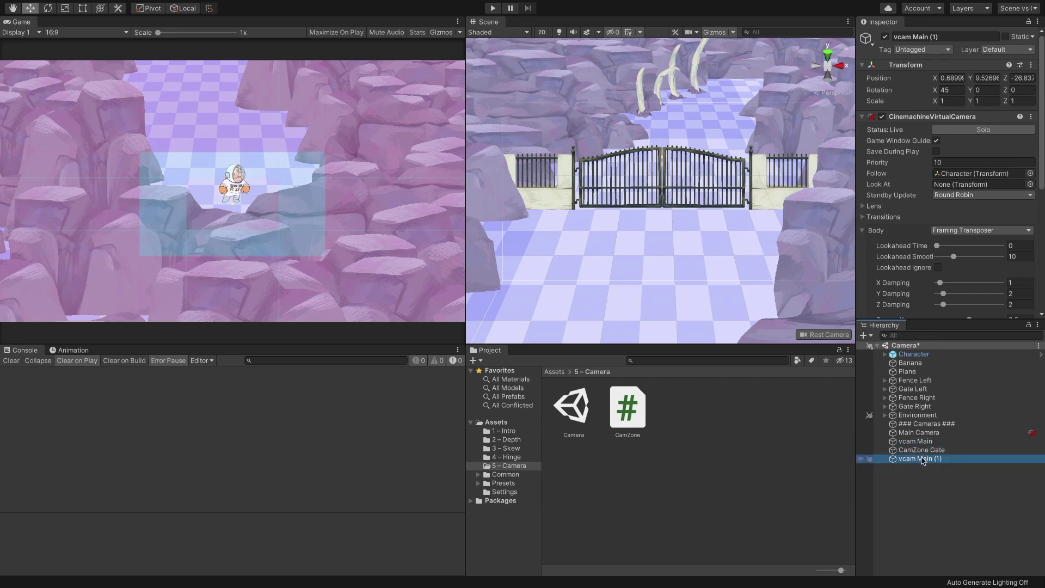
{"action": "key", "text": "F2"}
{"action": "left_click", "coordinate": [945, 37]}
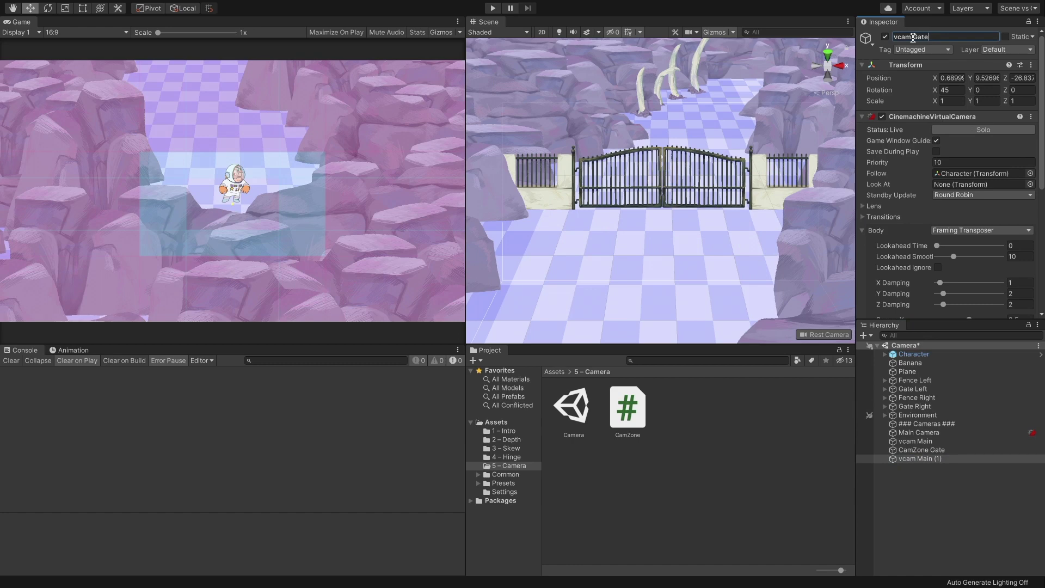
{"action": "key", "text": "Return"}
- Set vcam Gate's Camera Distance to 8 and assign it as the Virtual Camera of CamZone Gate's Cam Zone script
{"action": "left_click_drag", "start_coordinate": [1042, 158], "coordinate": [1042, 220]}
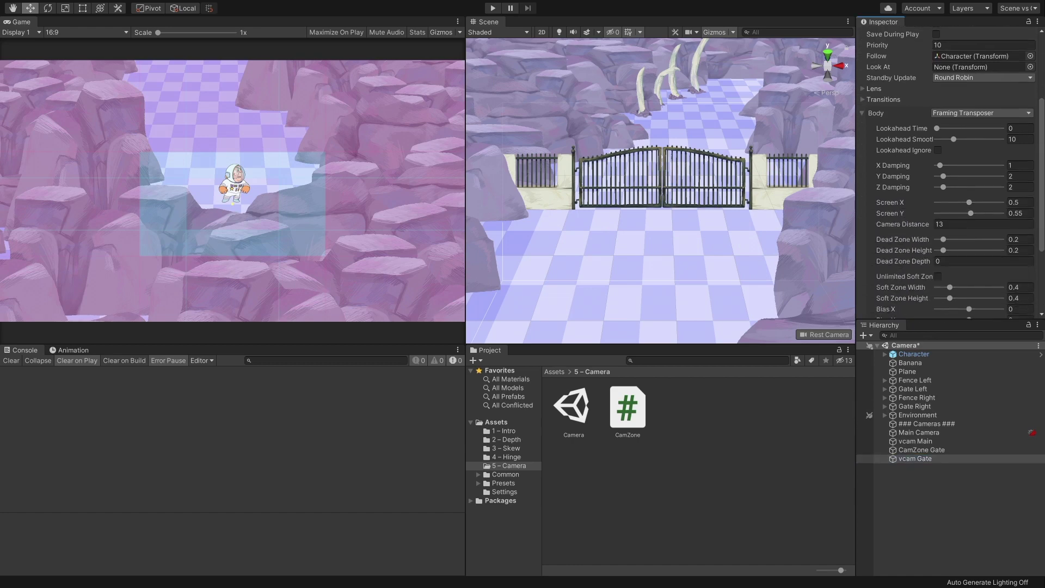
{"action": "left_click", "coordinate": [965, 225]}
{"action": "type", "text": "8"}
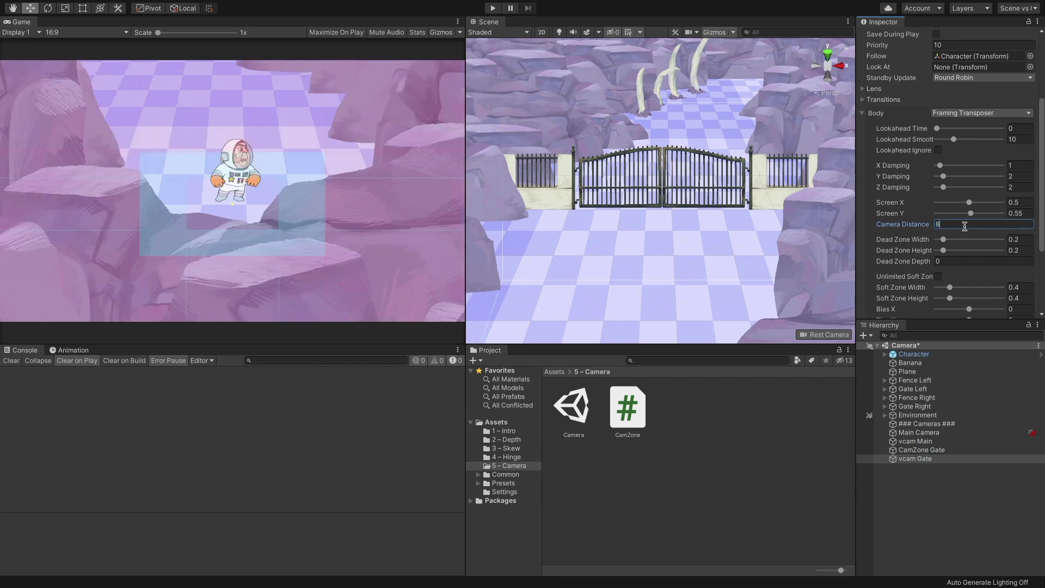
{"action": "left_click", "coordinate": [922, 449]}
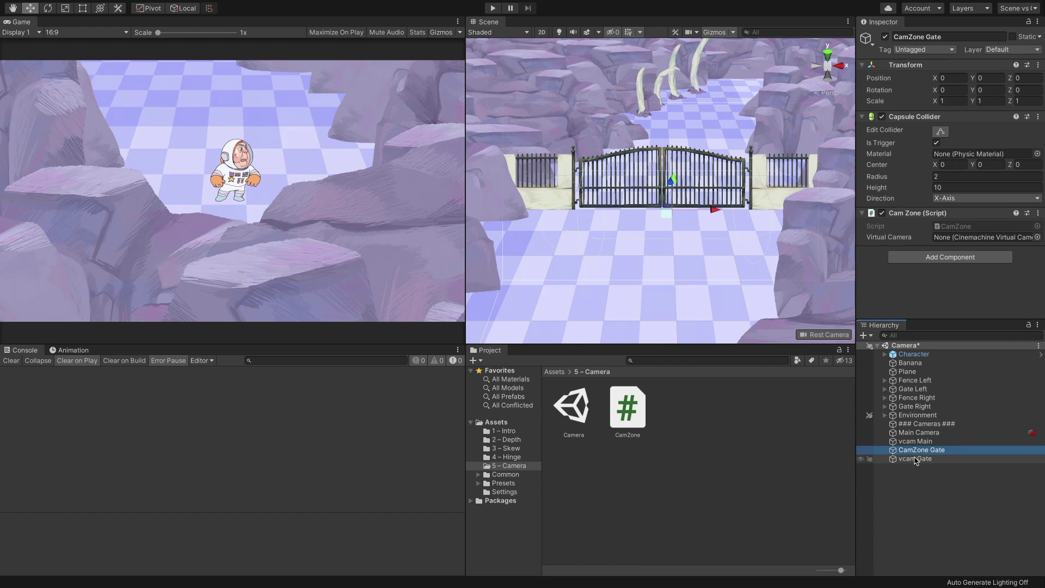
{"action": "left_click_drag", "start_coordinate": [963, 270], "coordinate": [975, 242]}
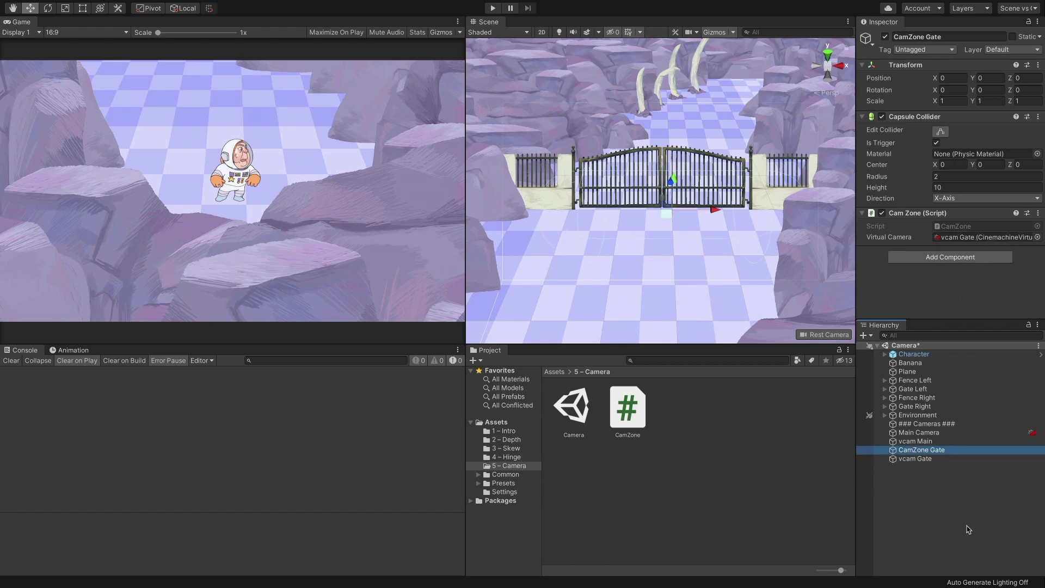
- Play the scene and walk the character through the gate and back to test the camera zone
{"action": "left_click", "coordinate": [492, 8]}
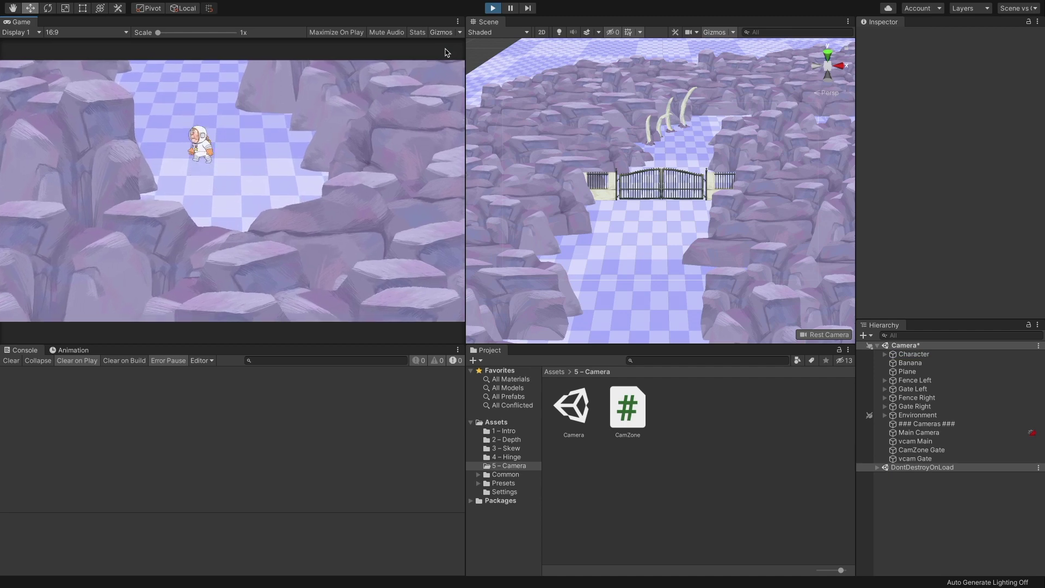
{"action": "key", "text": "Up"}
{"action": "key", "text": "Right"}
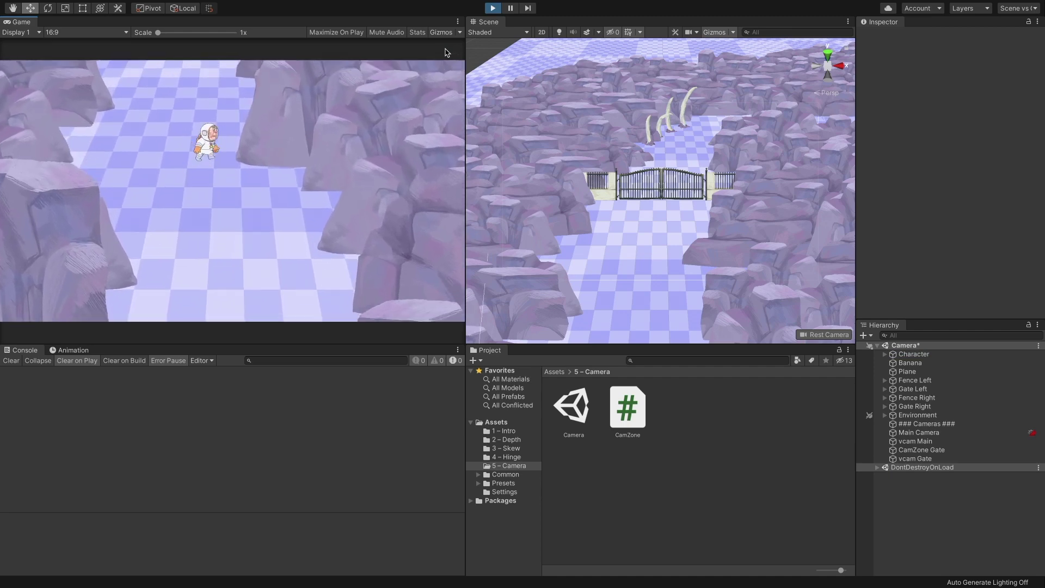
{"action": "key", "text": "Left"}
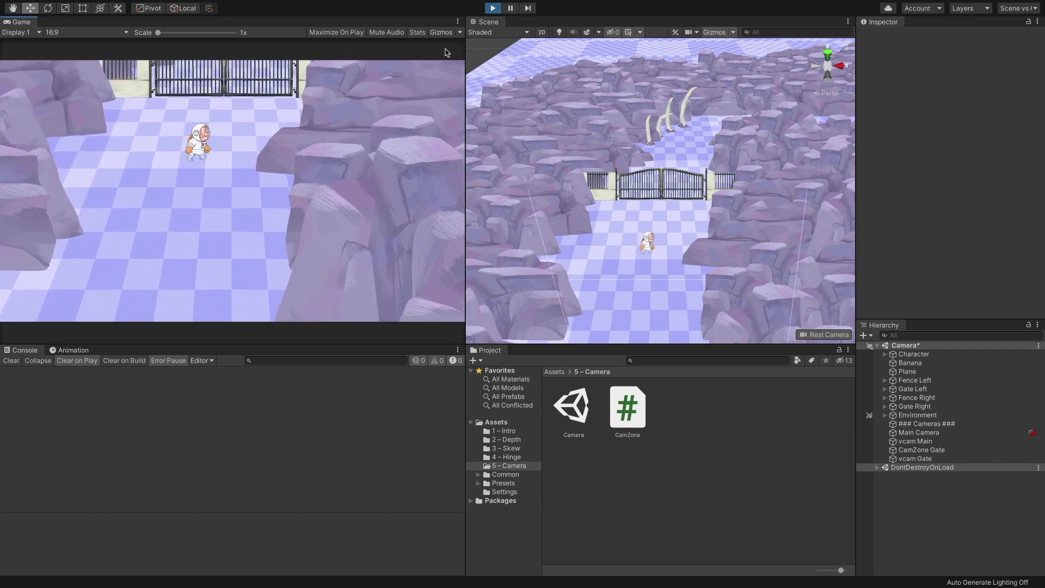
{"action": "key", "text": "Up"}
{"action": "key", "text": "Right"}
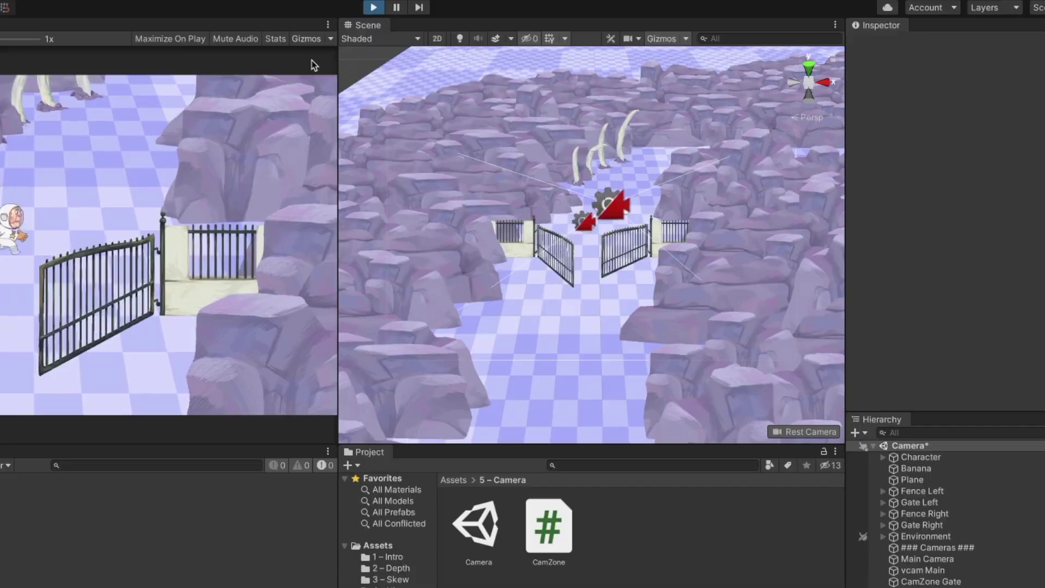
{"action": "key", "text": "Down"}
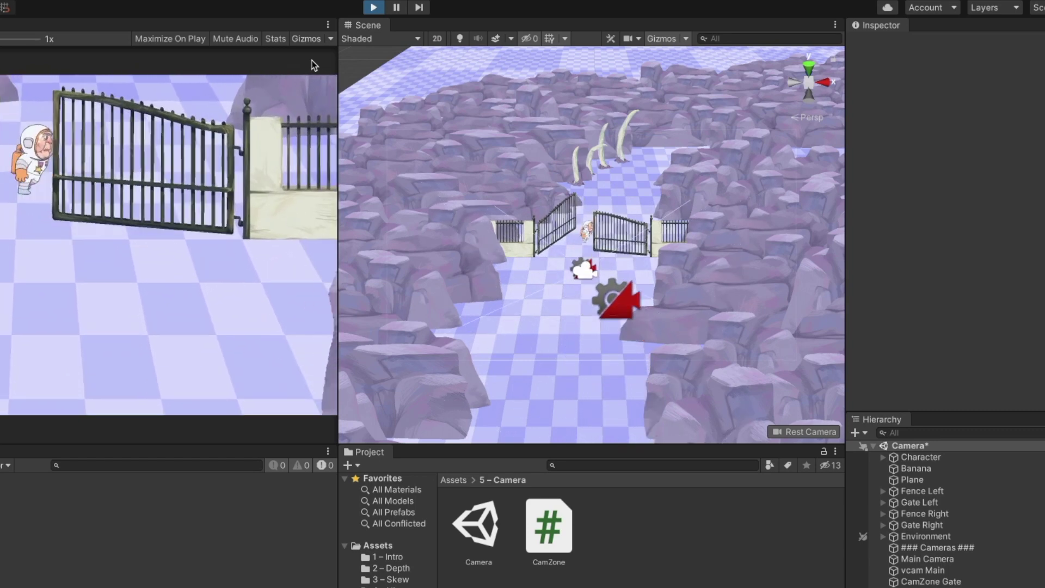
{"action": "key", "text": "Up"}
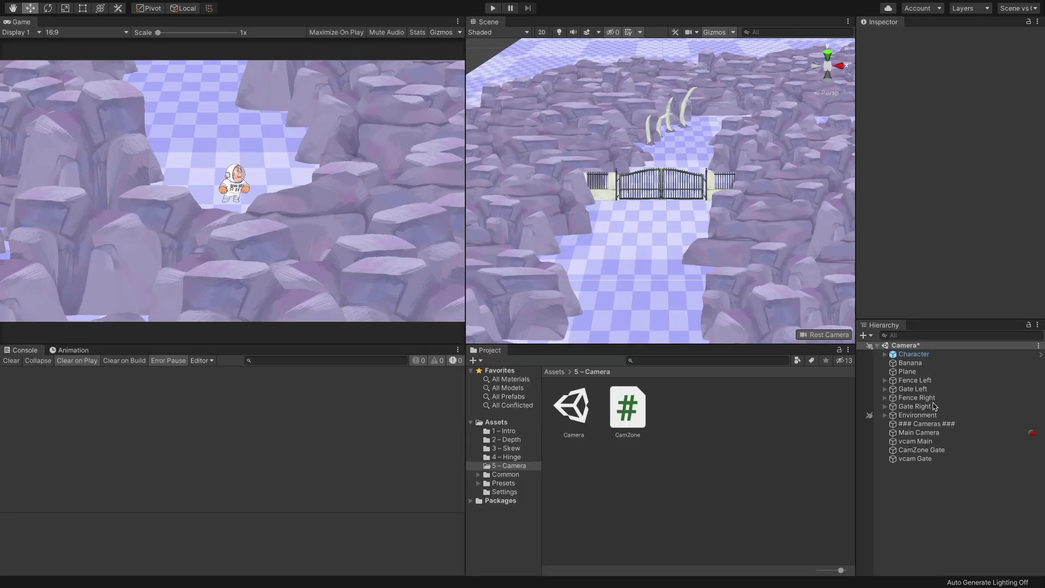
- Examine the component settings of the Main Camera
{"action": "left_click", "coordinate": [929, 432]}
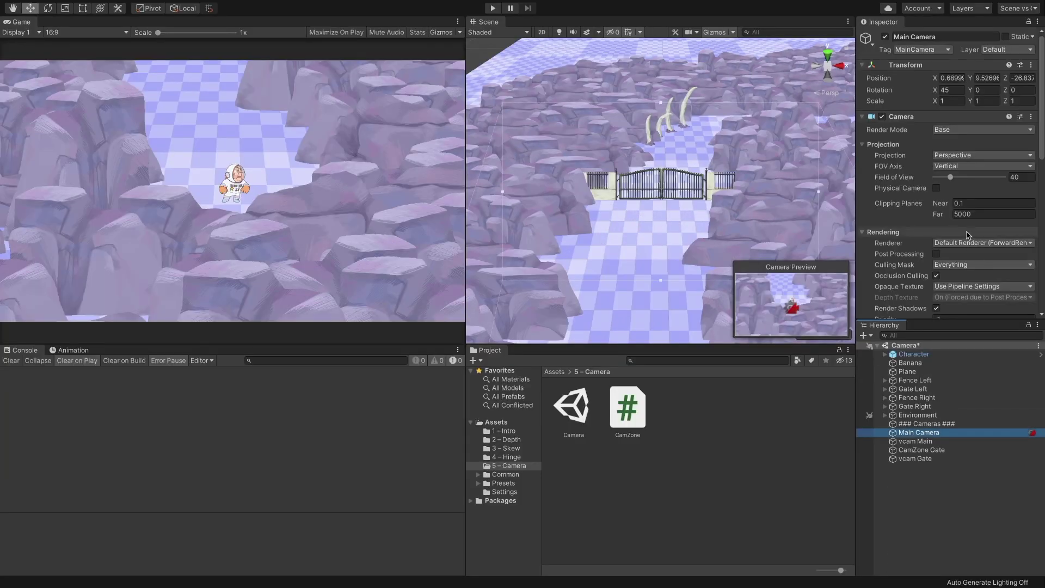
{"action": "scroll", "coordinate": [968, 234], "scroll_direction": "down", "scroll_amount": 5}
{"action": "left_click", "coordinate": [1030, 262]}
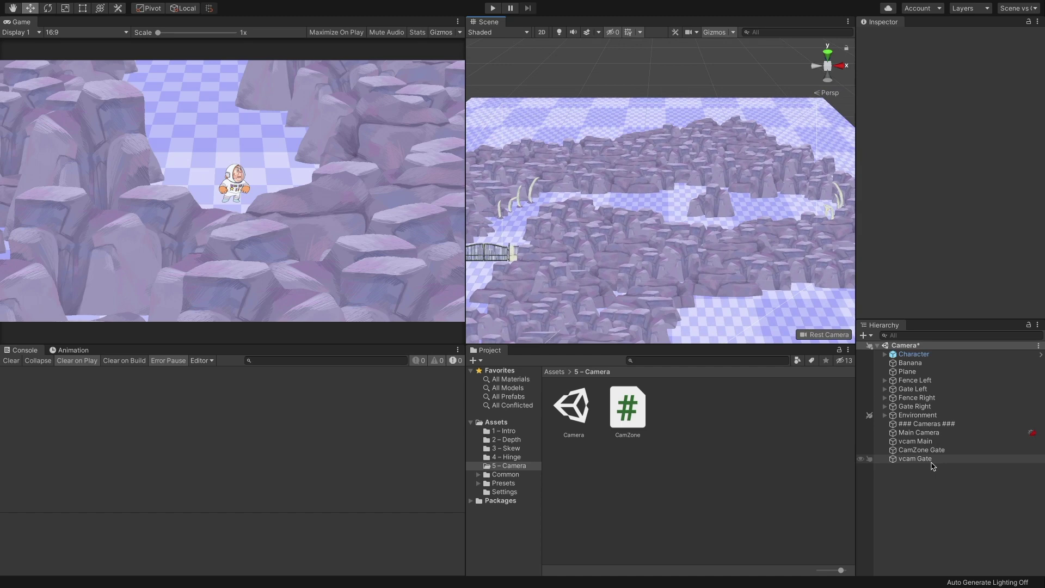
- Duplicate CamZone Gate and vcam Gate together, and select the copied zone on its own
{"action": "left_click", "coordinate": [935, 459]}
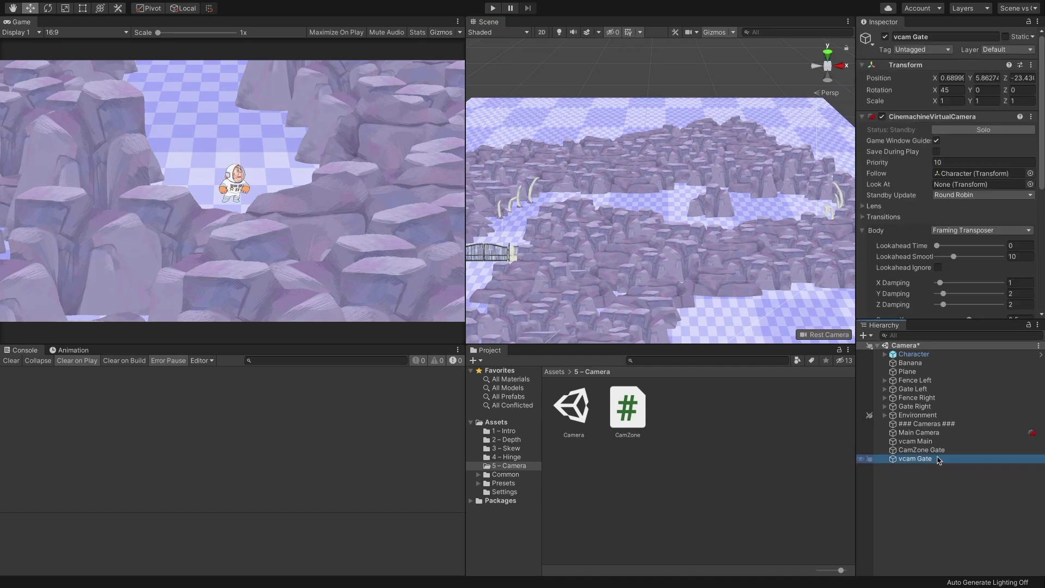
{"action": "left_click", "coordinate": [935, 458], "text": "ctrl"}
{"action": "left_click", "coordinate": [934, 451], "text": "shift"}
{"action": "right_click", "coordinate": [934, 451]}
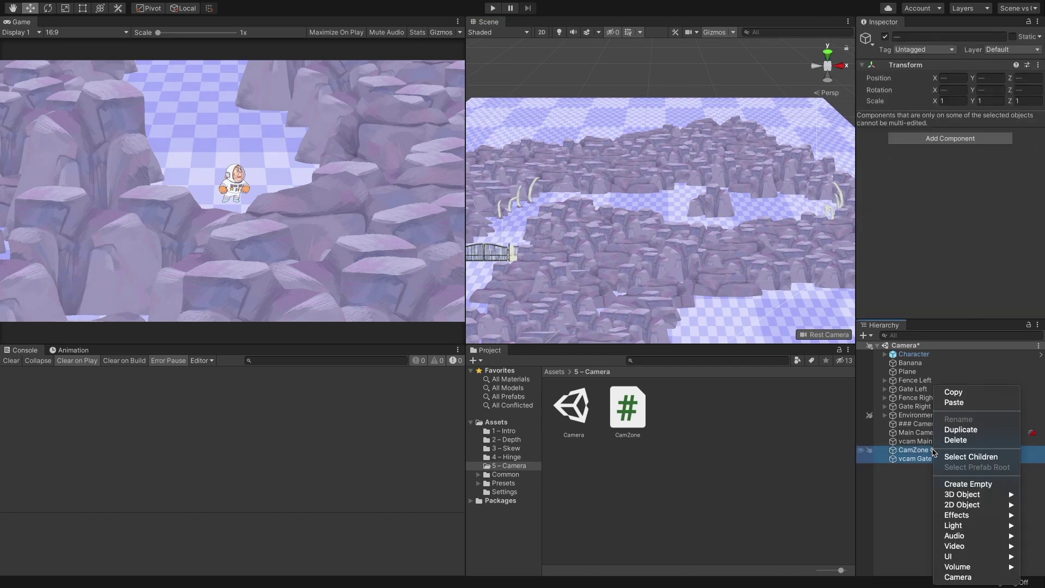
{"action": "left_click", "coordinate": [957, 440]}
{"action": "left_click", "coordinate": [949, 467]}
{"action": "left_click", "coordinate": [949, 467]}
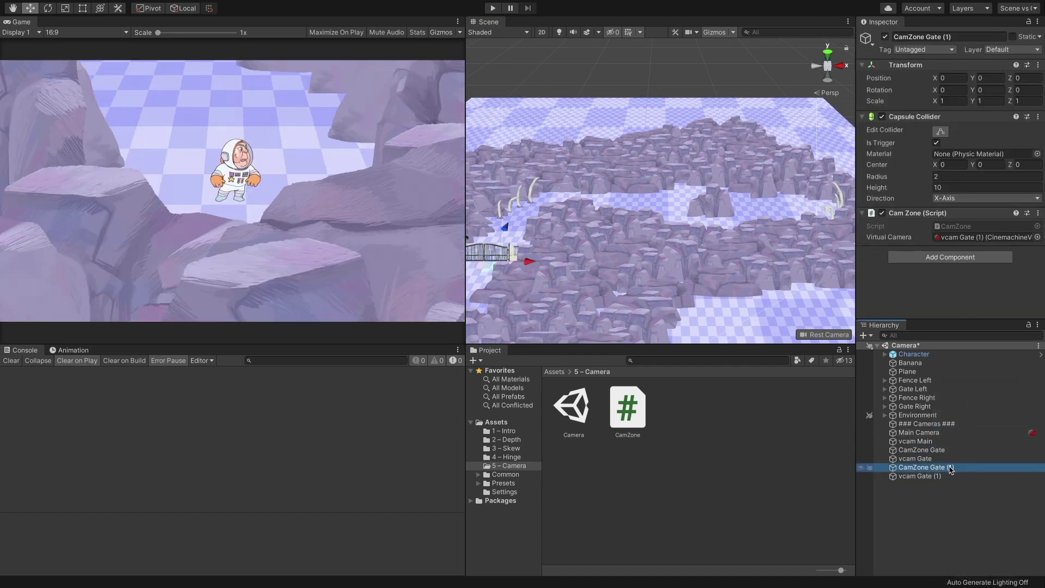
- Rename the copied zone to CamZone Final and the copied virtual camera to vcam Final
{"action": "left_click_drag", "start_coordinate": [957, 468], "coordinate": [940, 469]}
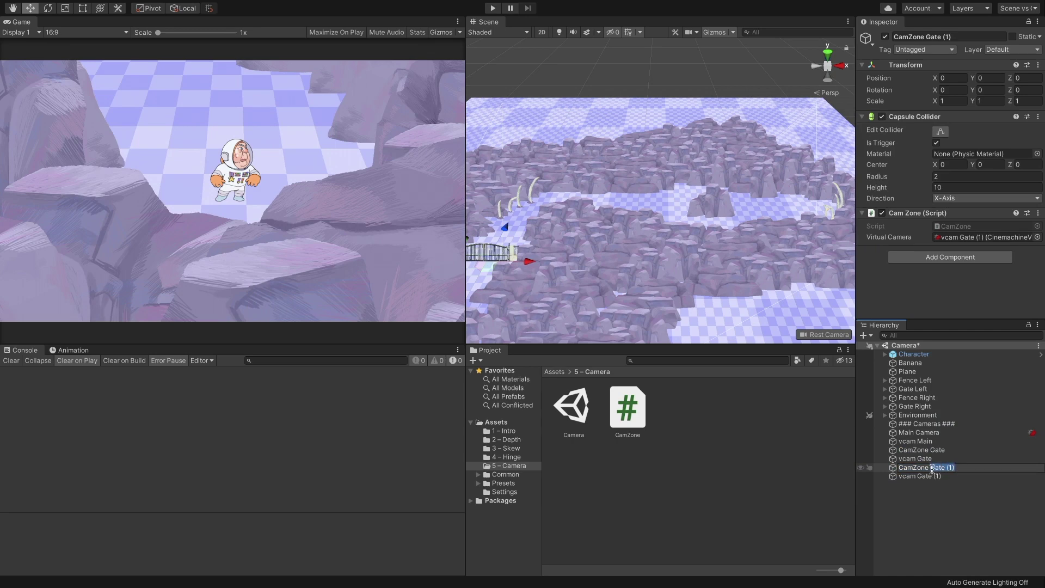
{"action": "type", "text": "Final"}
{"action": "key", "text": "Return"}
{"action": "left_click", "coordinate": [924, 476]}
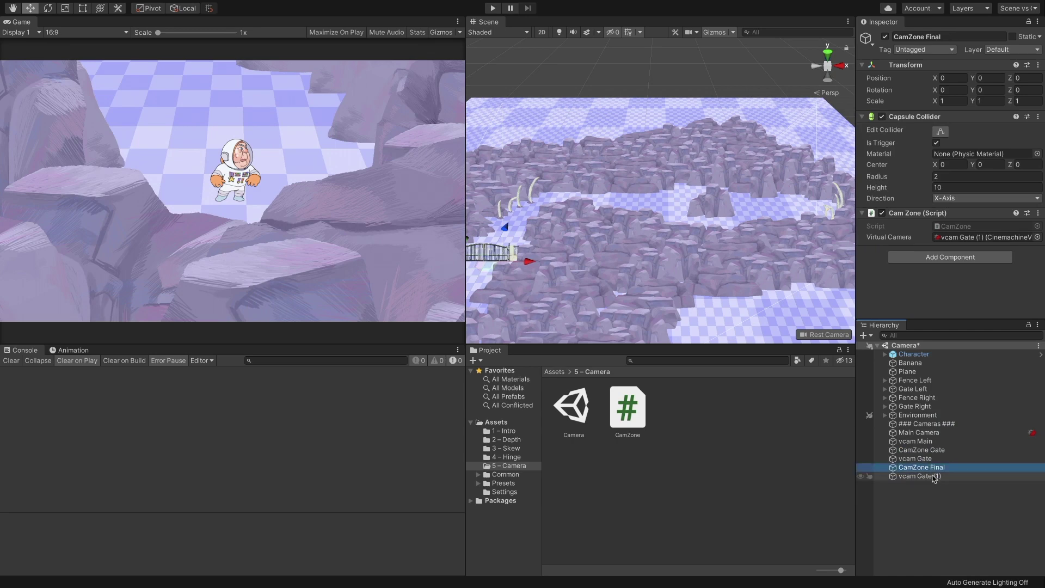
{"action": "left_click", "coordinate": [924, 477]}
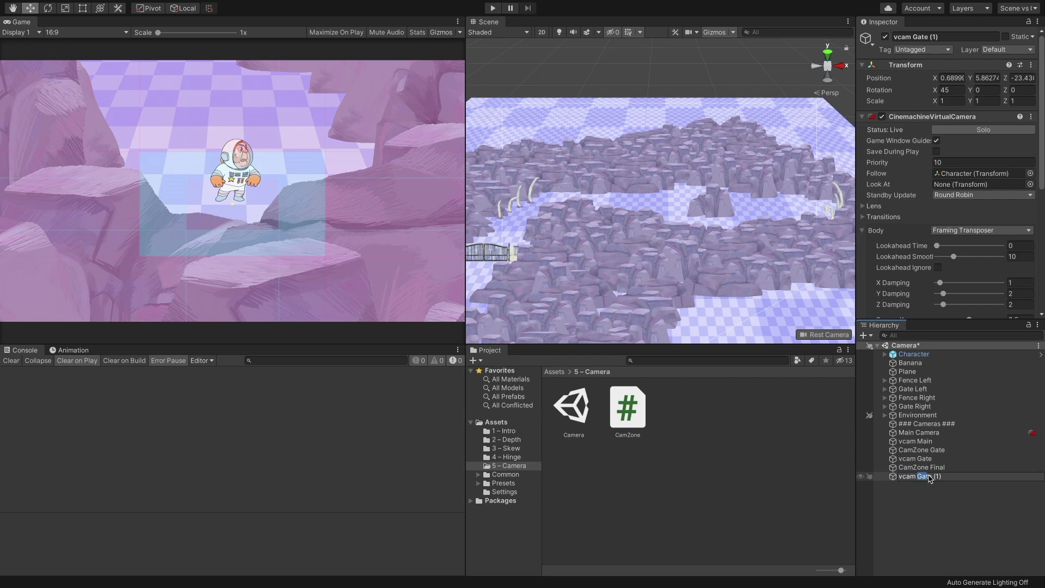
{"action": "type", "text": "vcam Final"}
{"action": "key", "text": "Return"}
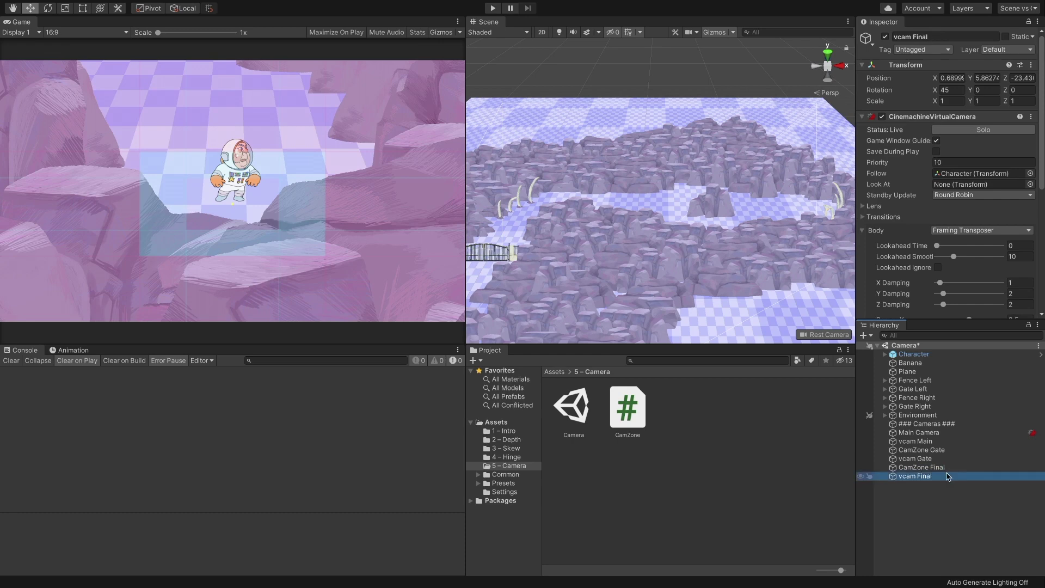
- Place CamZone Final around the banana at X 49.75, Z 9.87, and resize its capsule collider, with Height 5
{"action": "double_click", "coordinate": [926, 468]}
{"action": "left_click", "coordinate": [950, 177]}
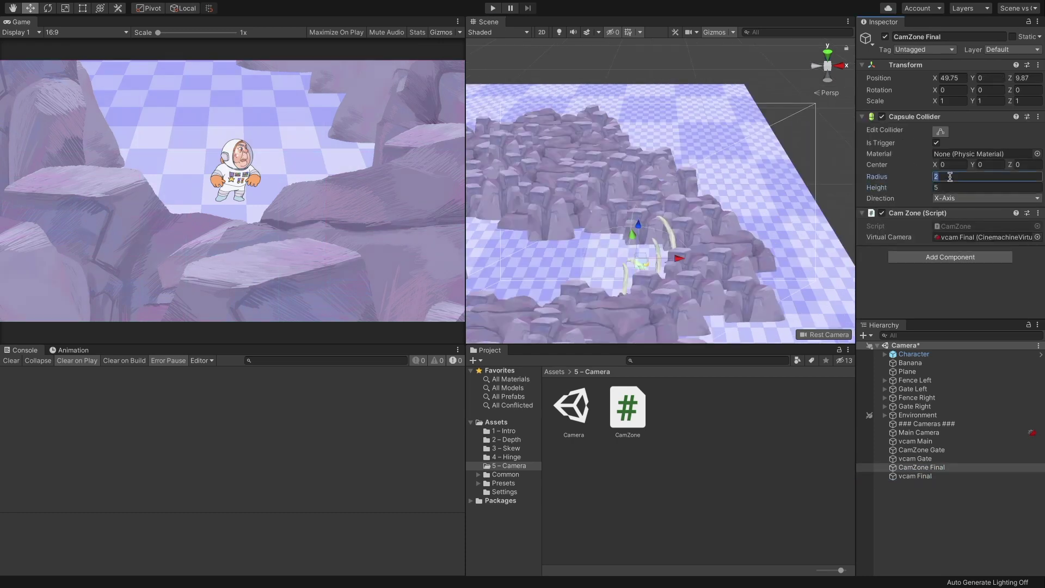
{"action": "type", "text": "5"}
- Set vcam Final's Camera Distance to 16 and play the scene to test the zone at the banana
{"action": "left_click", "coordinate": [915, 476]}
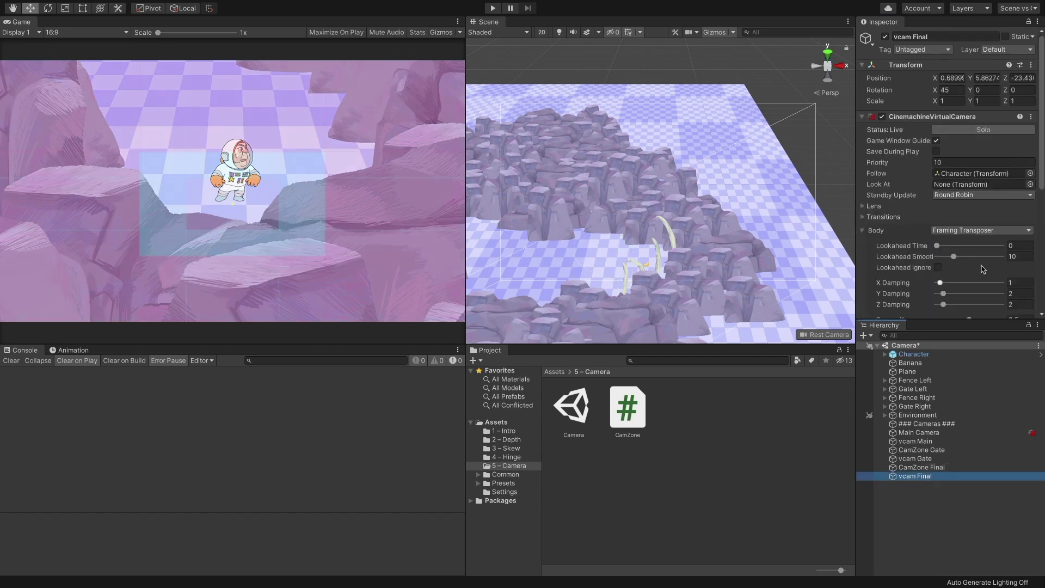
{"action": "scroll", "coordinate": [987, 258], "scroll_direction": "down", "scroll_amount": 2}
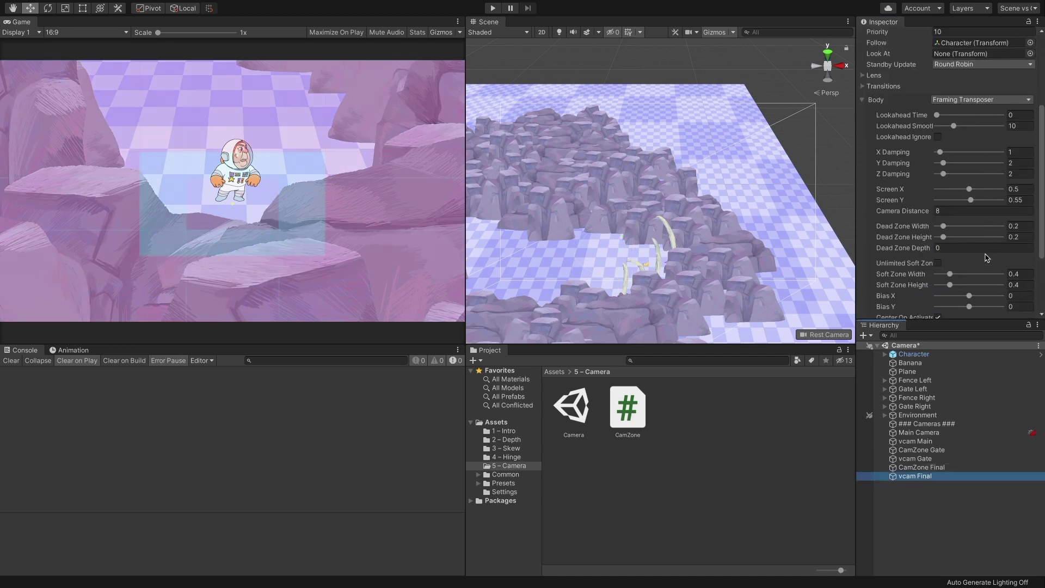
{"action": "left_click", "coordinate": [968, 213]}
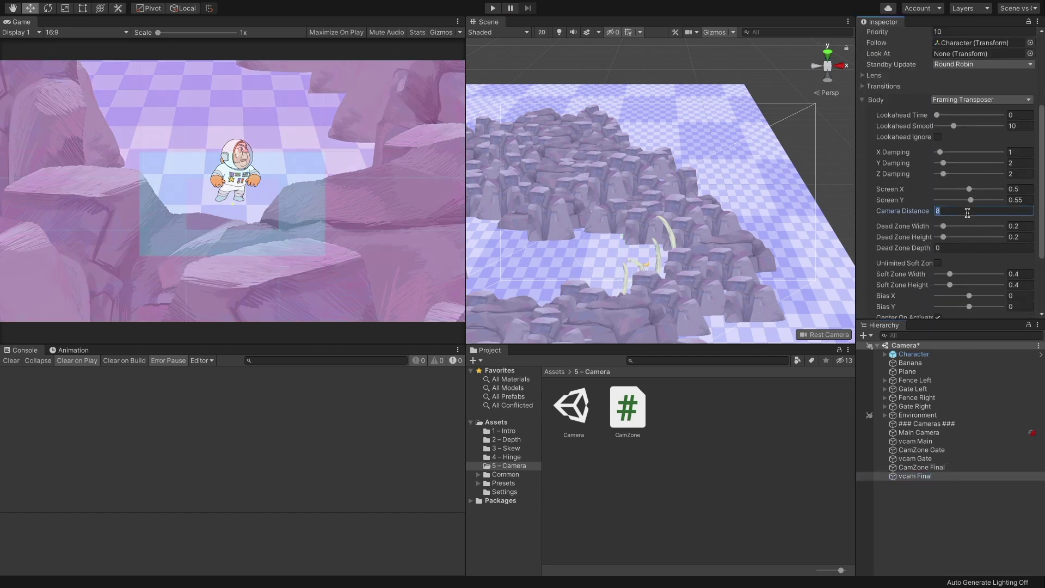
{"action": "type", "text": "16"}
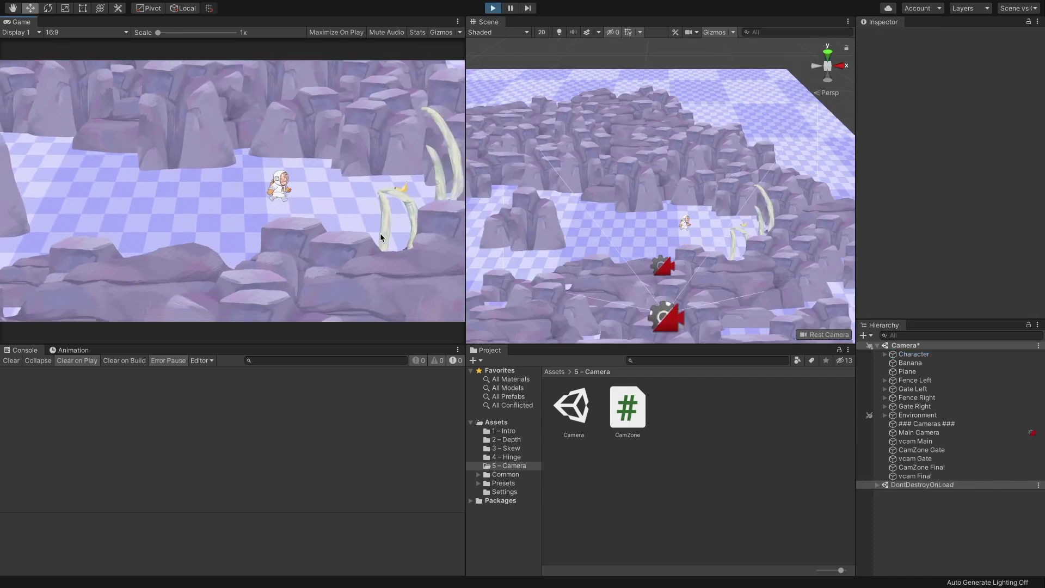
{"action": "key", "text": "Left"}
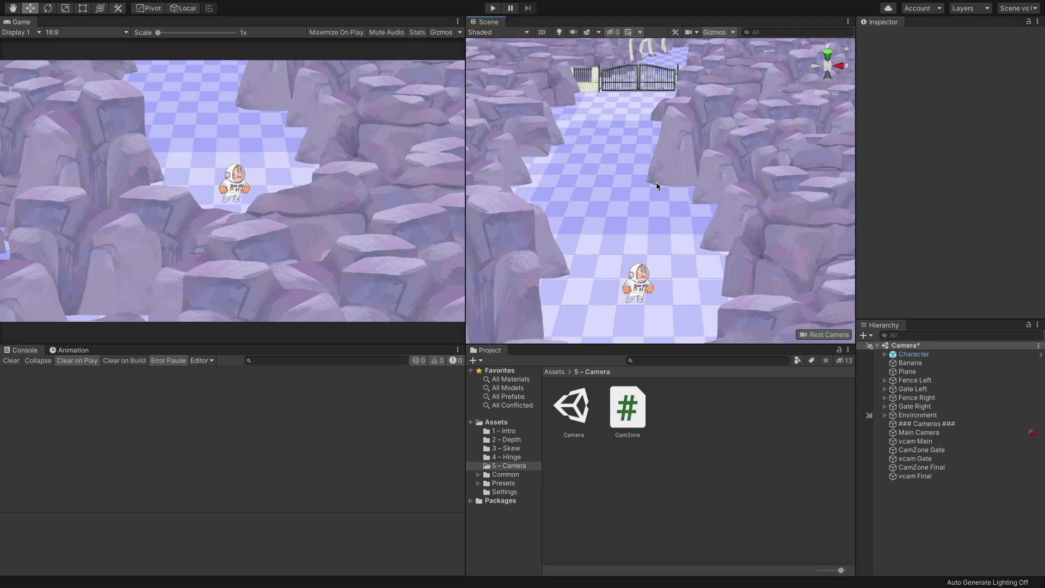
- Duplicate CamZone Gate and vcam Gate together
{"action": "middle_click_drag", "start_coordinate": [620, 226], "coordinate": [679, 203]}
{"action": "scroll", "coordinate": [668, 210], "scroll_direction": "down", "scroll_amount": 3}
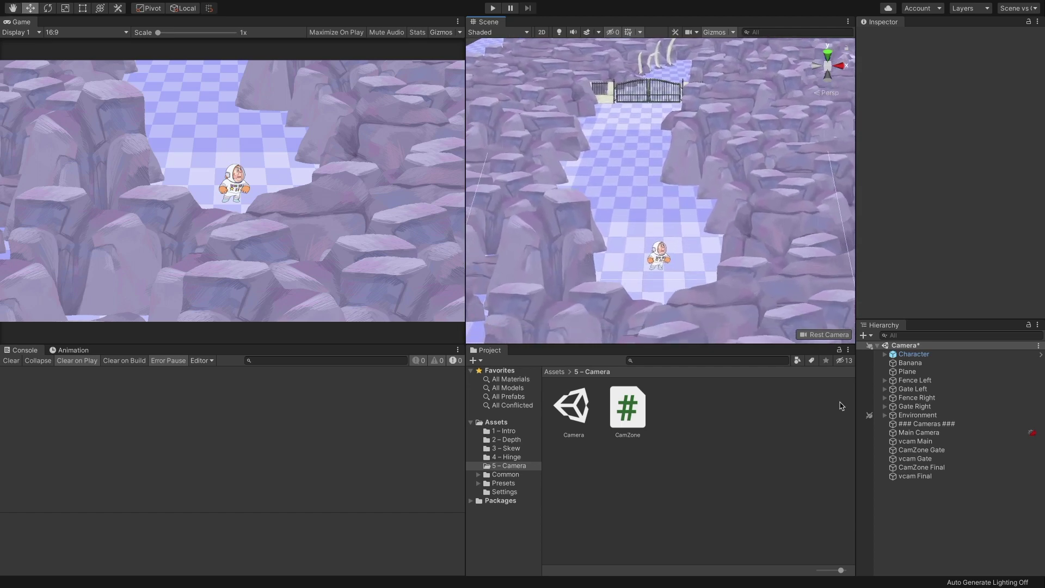
{"action": "left_click", "coordinate": [905, 460]}
{"action": "left_click", "coordinate": [920, 450], "text": "ctrl"}
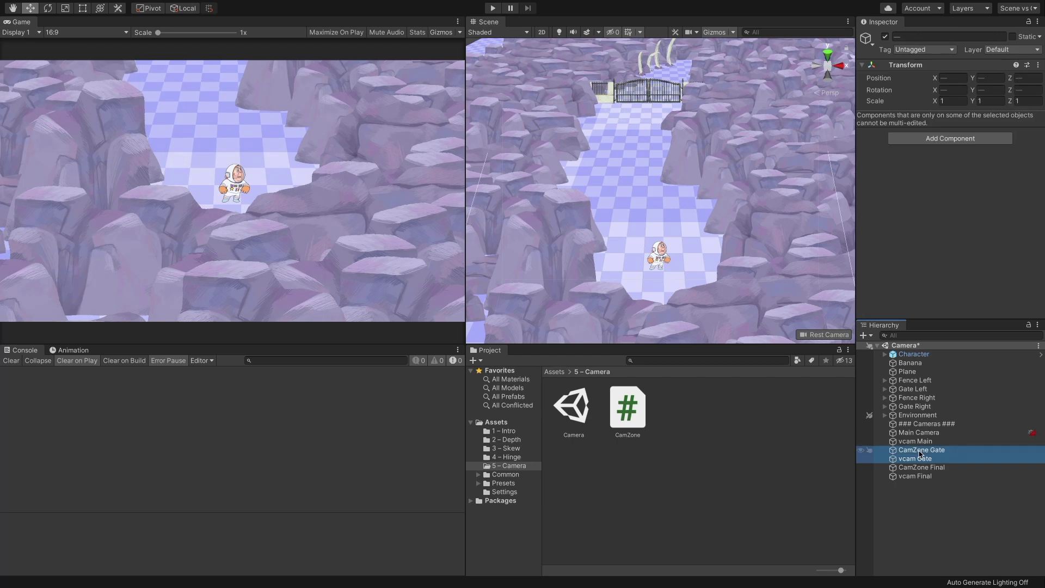
{"action": "key", "text": "ctrl+d"}
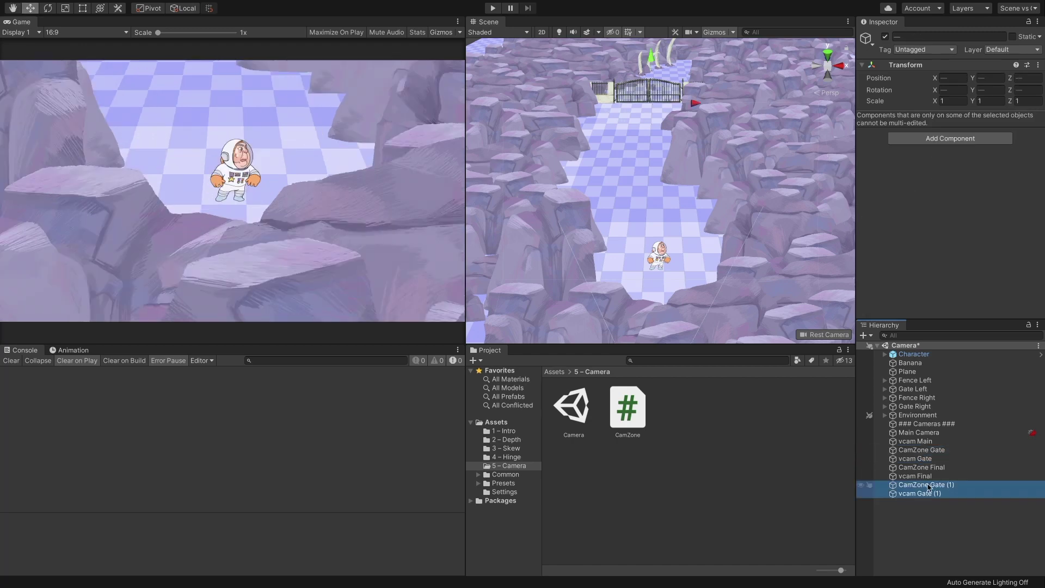
- Rename the new zone copy to CamZone Start and the new virtual camera copy to vcam Start
{"action": "left_click", "coordinate": [928, 485]}
{"action": "left_click", "coordinate": [928, 485]}
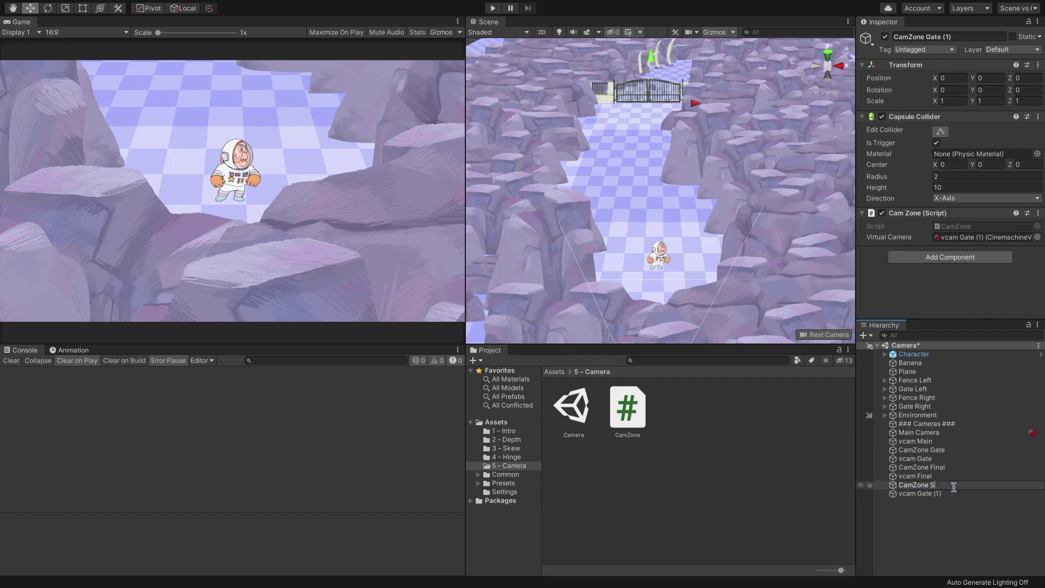
{"action": "type", "text": "CamZone Start"}
{"action": "key", "text": "Return"}
{"action": "left_click", "coordinate": [955, 494]}
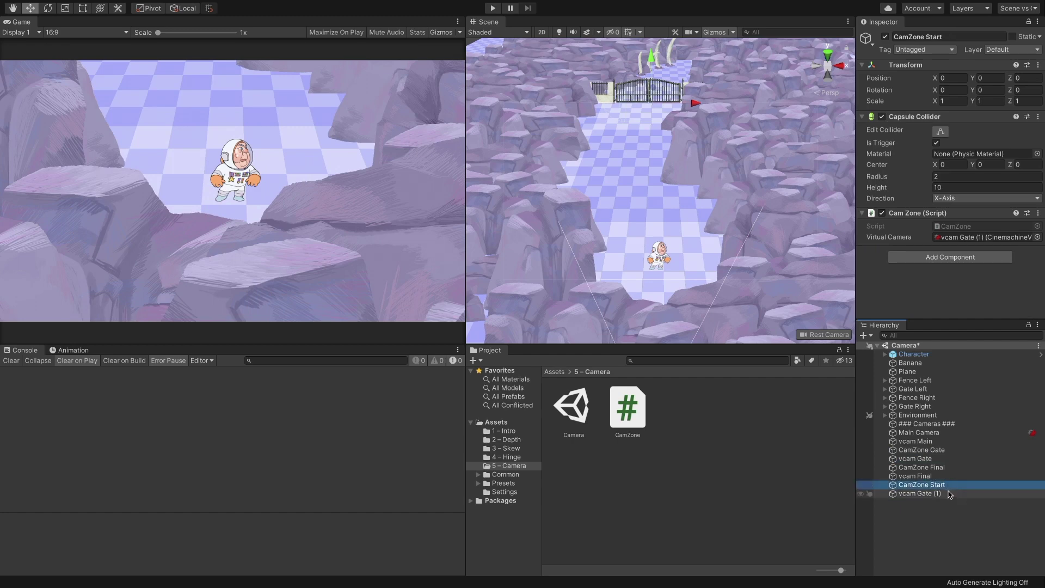
{"action": "left_click", "coordinate": [922, 494]}
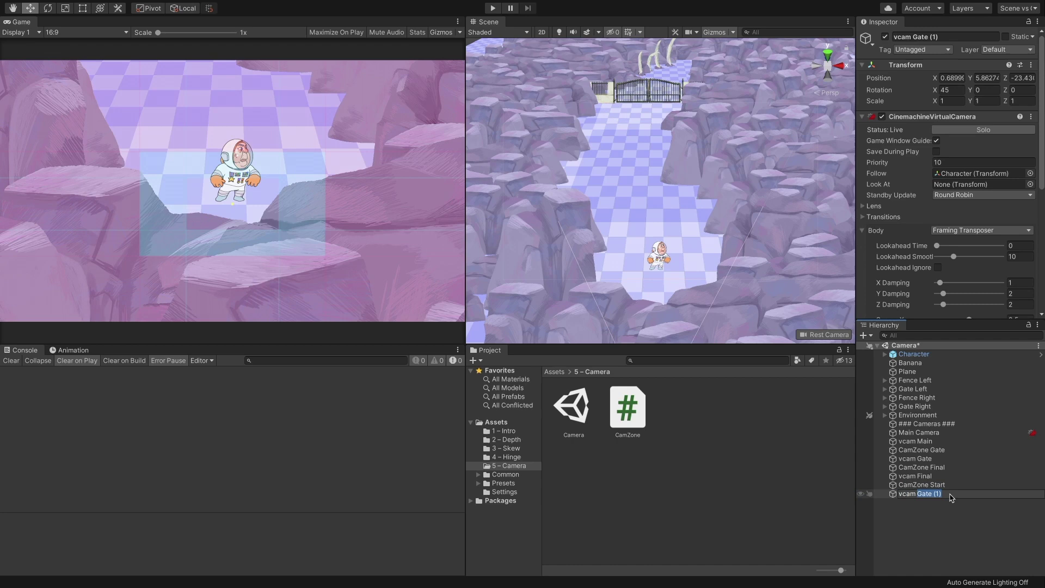
{"action": "type", "text": "vcam Start"}
{"action": "key", "text": "Return"}
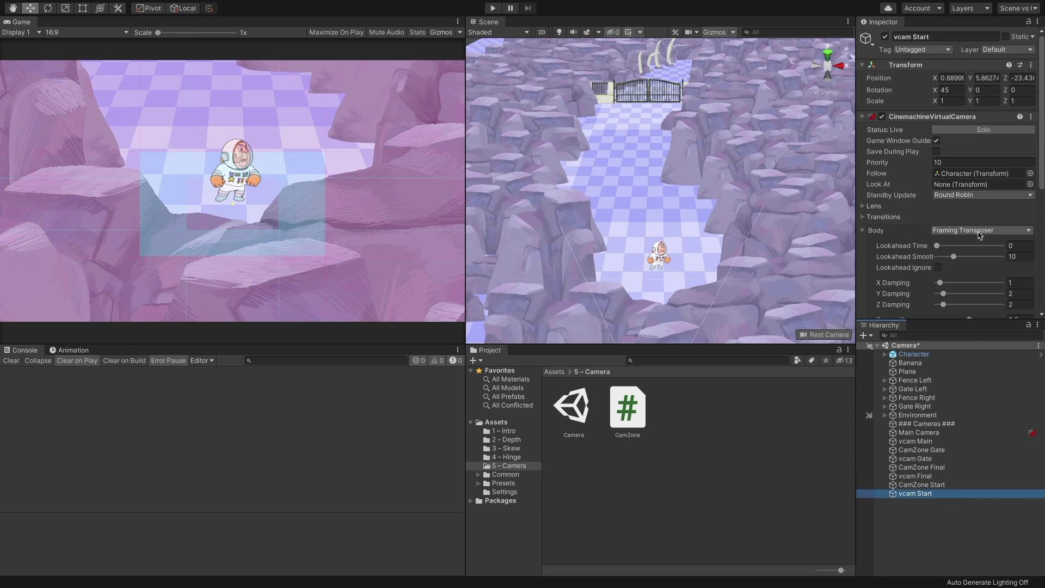
- Set vcam Start's Body to Do nothing and place CamZone Start around the character at about X 0.67, Z -17.24
{"action": "left_click", "coordinate": [980, 230]}
{"action": "left_click", "coordinate": [980, 224]}
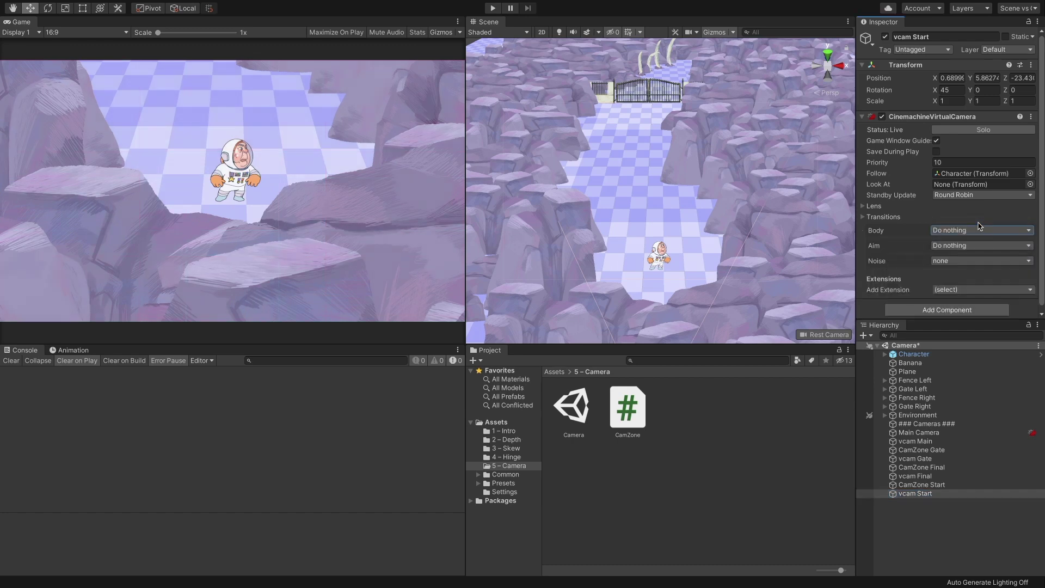
{"action": "left_click", "coordinate": [922, 485]}
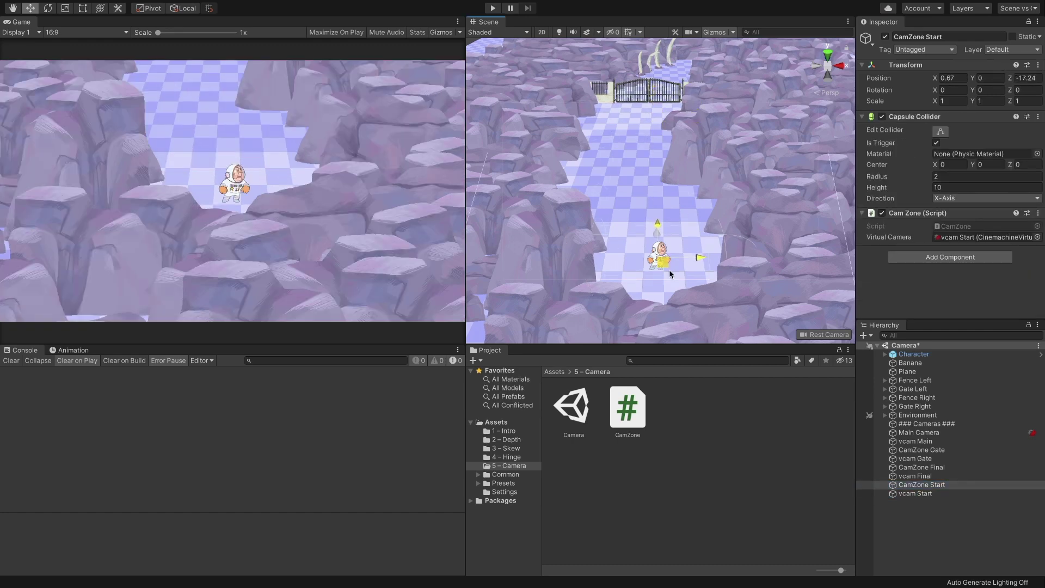
- Position vcam Start at Z -22.74 to frame the character, and play the scene to test walking out of the start zone
{"action": "key", "text": "Down"}
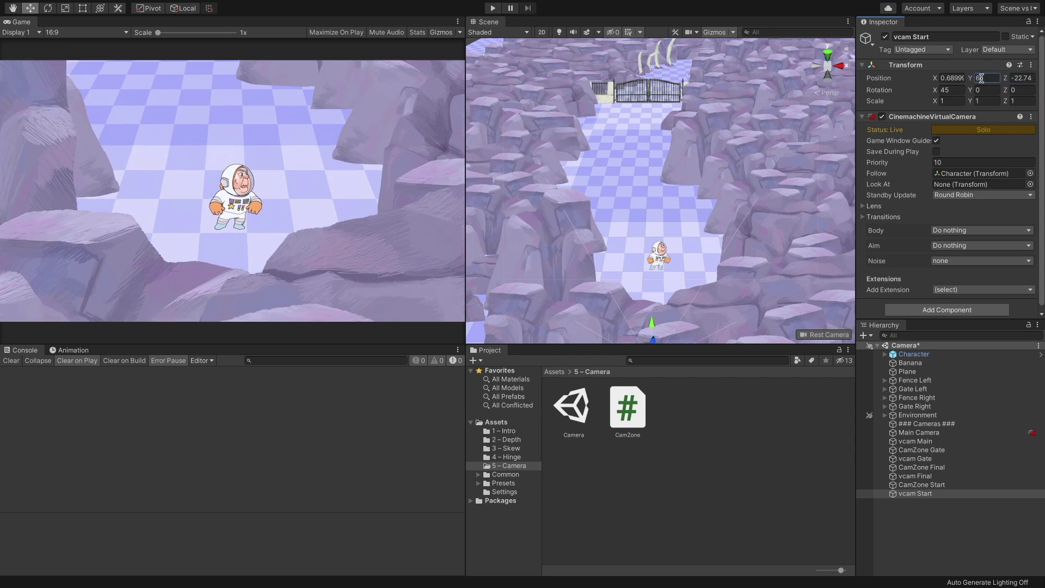
{"action": "key", "text": "ctrl+p"}
{"action": "key", "text": "w"}
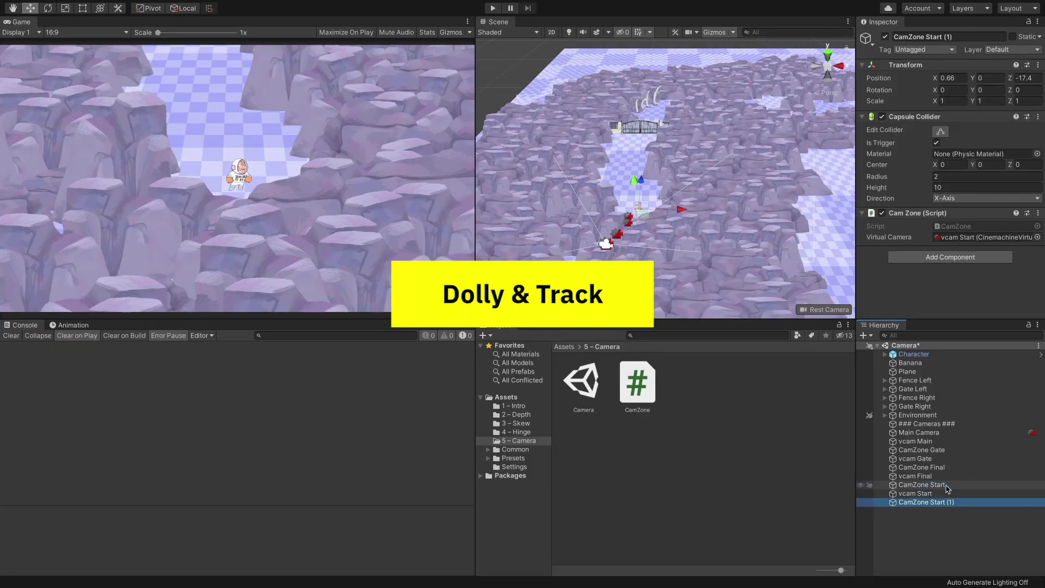
- Rename the duplicate of CamZone Start to CamZone Dolly
{"action": "left_click", "coordinate": [953, 37]}
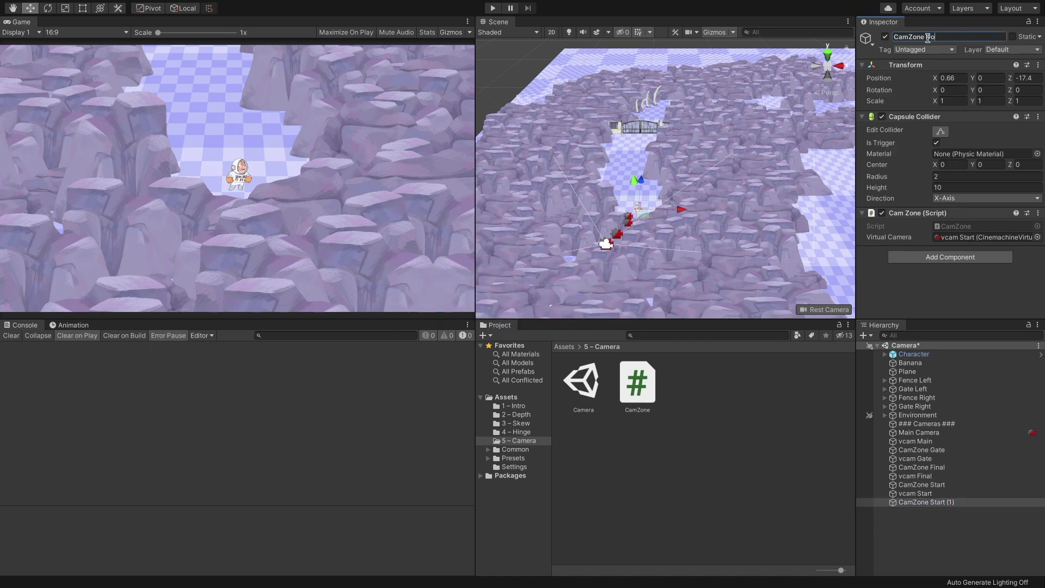
{"action": "key", "text": "Return"}
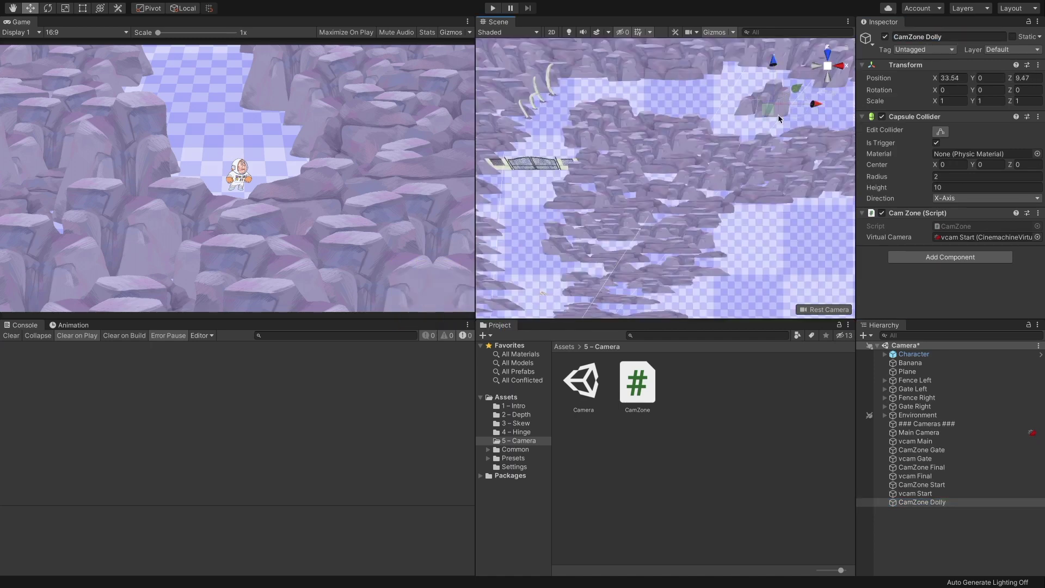
- Move CamZone Dolly beside the lone rock in the corridor, at about X 30.26, Z 9.31, and enlarge its capsule collider, with Radius 4
{"action": "left_click", "coordinate": [827, 55]}
{"action": "left_click_drag", "start_coordinate": [673, 173], "coordinate": [672, 175]}
{"action": "left_click", "coordinate": [944, 177]}
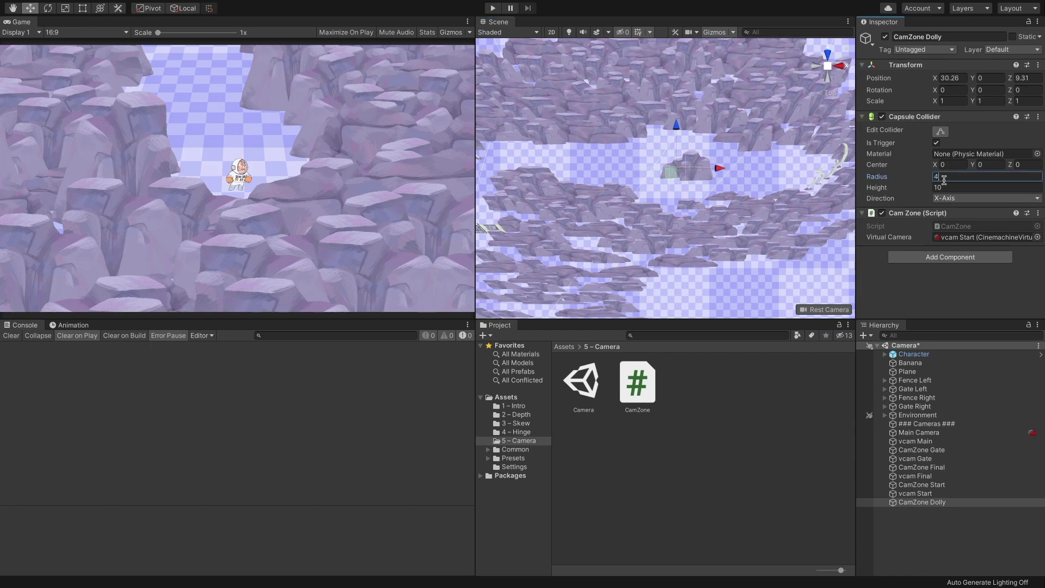
{"action": "left_click_drag", "start_coordinate": [923, 189], "coordinate": [1028, 195]}
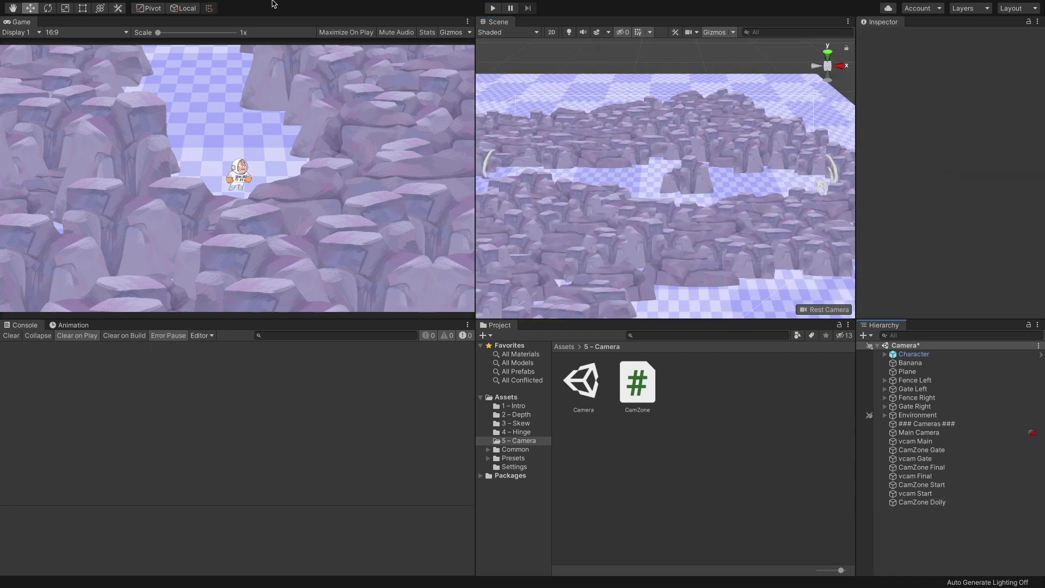
- Create a Cinemachine dolly camera with track and name its virtual camera vcam Dolly
{"action": "left_click", "coordinate": [266, 6]}
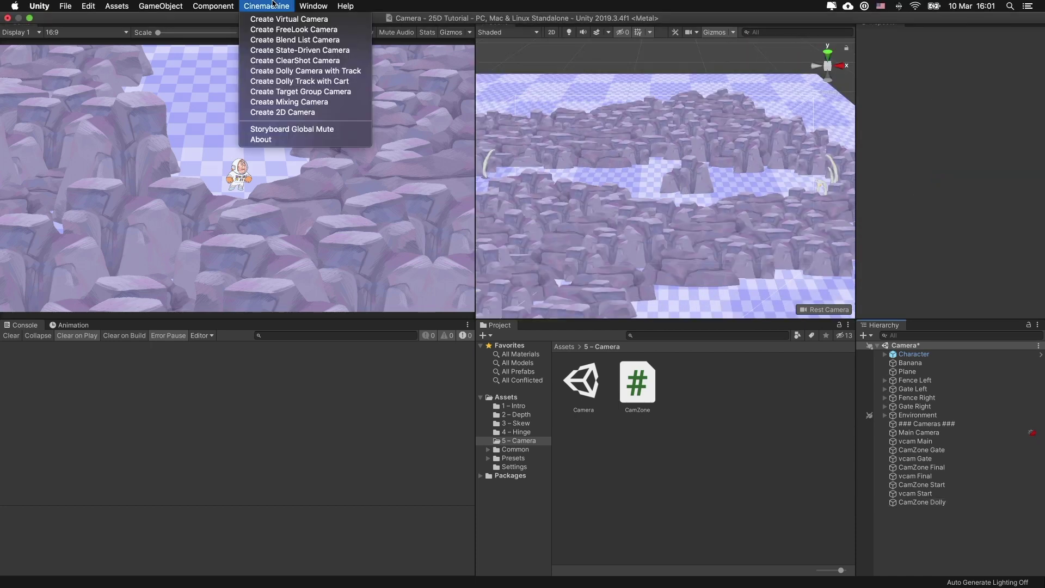
{"action": "left_click", "coordinate": [969, 505]}
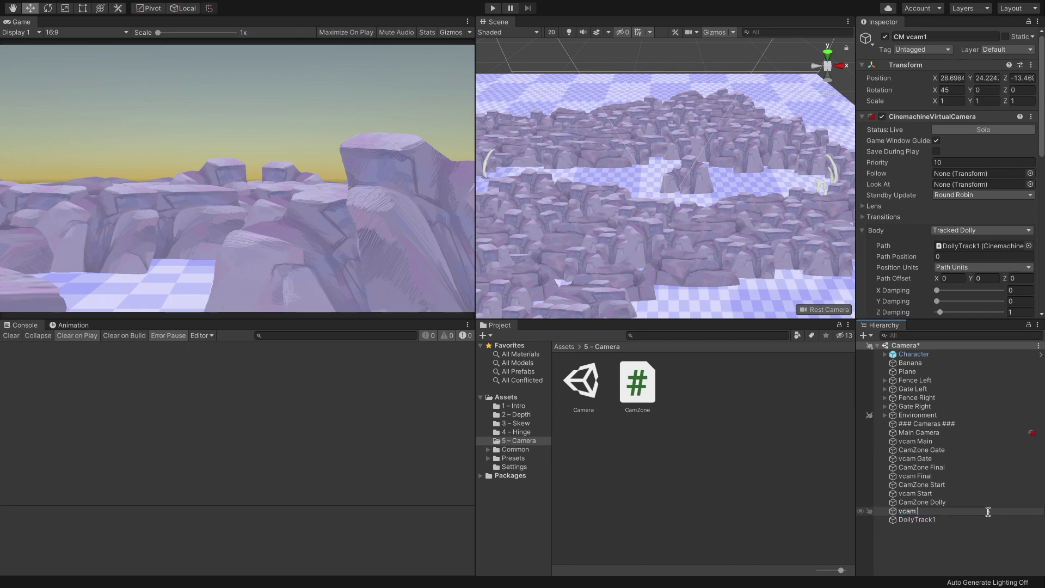
{"action": "type", "text": "vcam Dolly"}
{"action": "key", "text": "Return"}
- Rename the new dolly track to track Dolly
{"action": "left_click", "coordinate": [986, 519]}
{"action": "key", "text": "F2"}
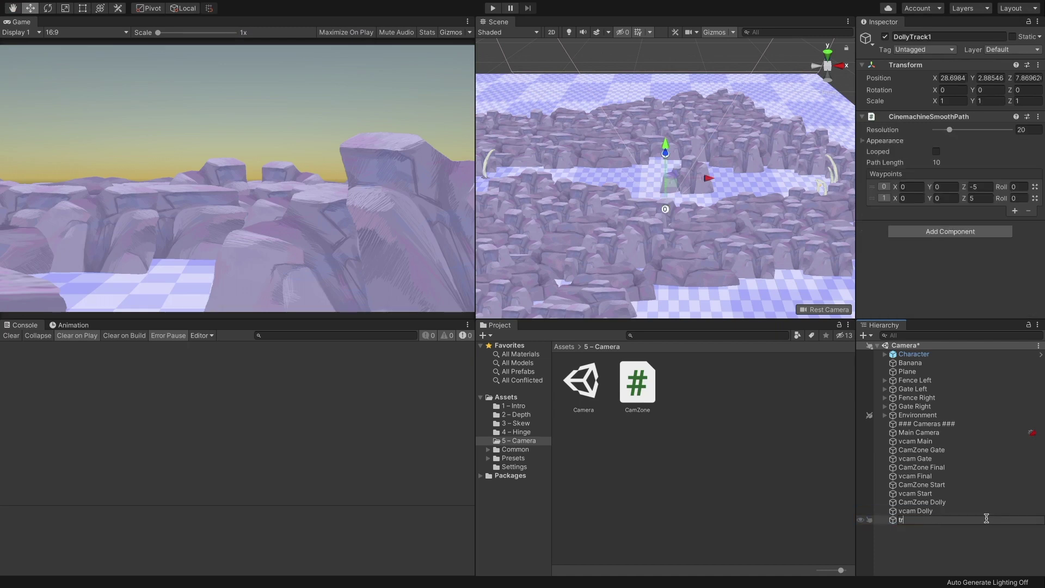
{"action": "type", "text": "track Dolly"}
{"action": "key", "text": "Return"}
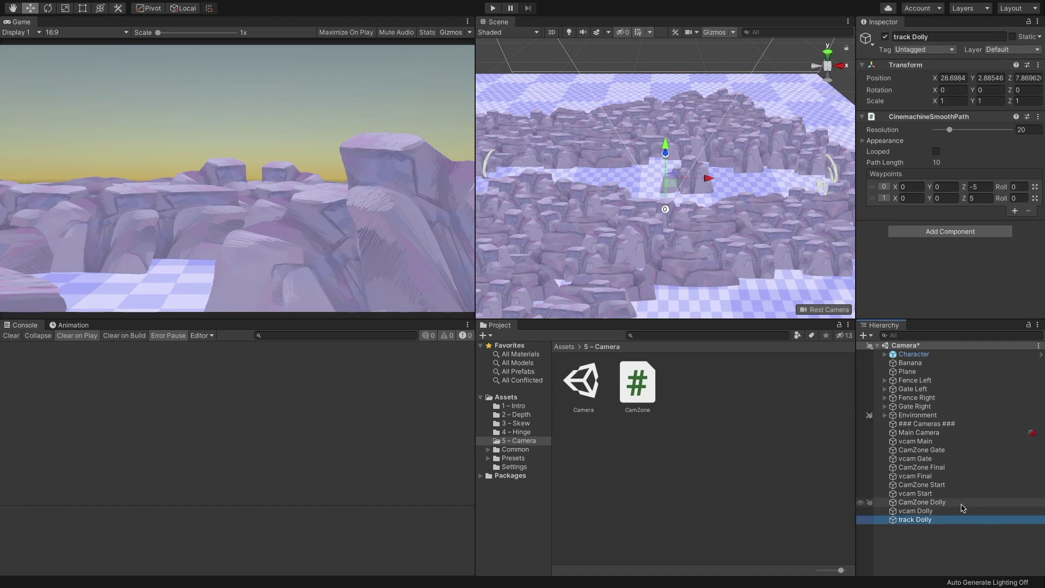
- Assign vcam Dolly as the Virtual Camera of CamZone Dolly's Cam Zone script
{"action": "left_click", "coordinate": [947, 502]}
{"action": "left_click_drag", "start_coordinate": [947, 513], "coordinate": [974, 241]}
{"action": "double_click", "coordinate": [980, 237]}
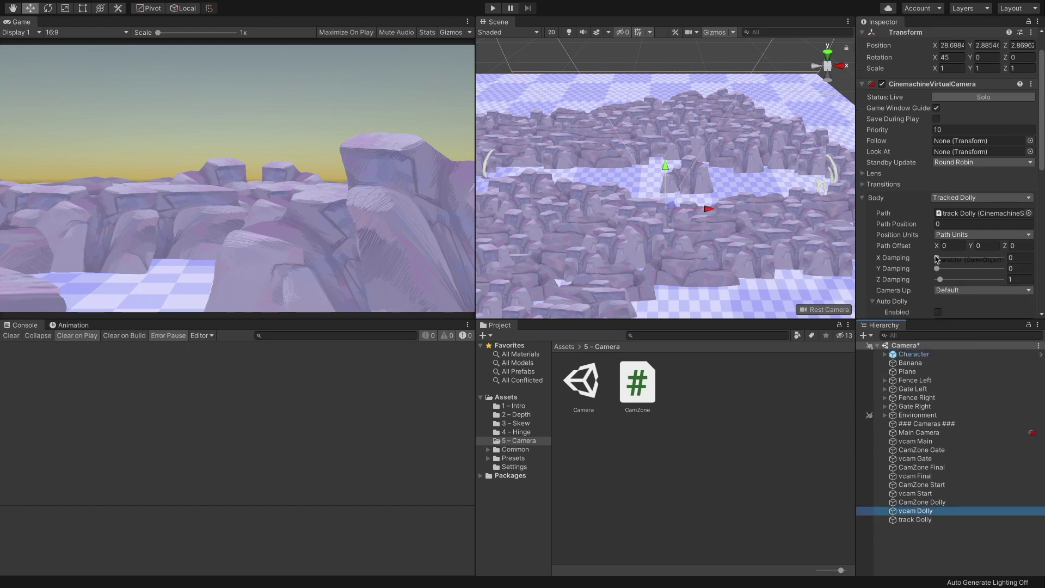
- Make vcam Dolly follow the Character, and set its X Damping to 2 and Y Damping to 1
{"action": "left_click_drag", "start_coordinate": [936, 258], "coordinate": [960, 141]}
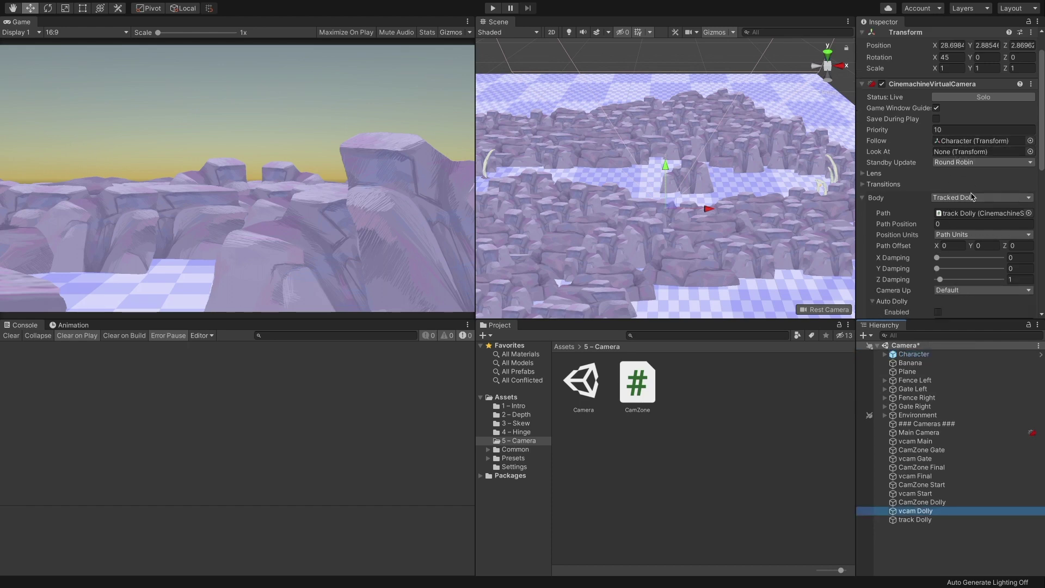
{"action": "left_click", "coordinate": [974, 198]}
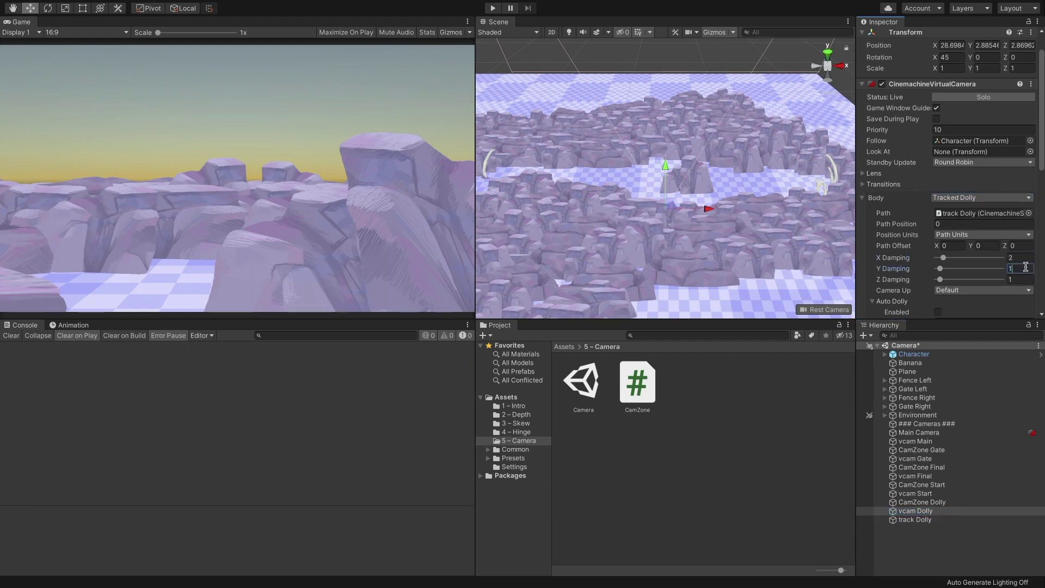
- Enable Auto Dolly on vcam Dolly with Position Offset 5 and Search Resolution 10
{"action": "scroll", "coordinate": [1026, 267], "scroll_direction": "down", "scroll_amount": 3}
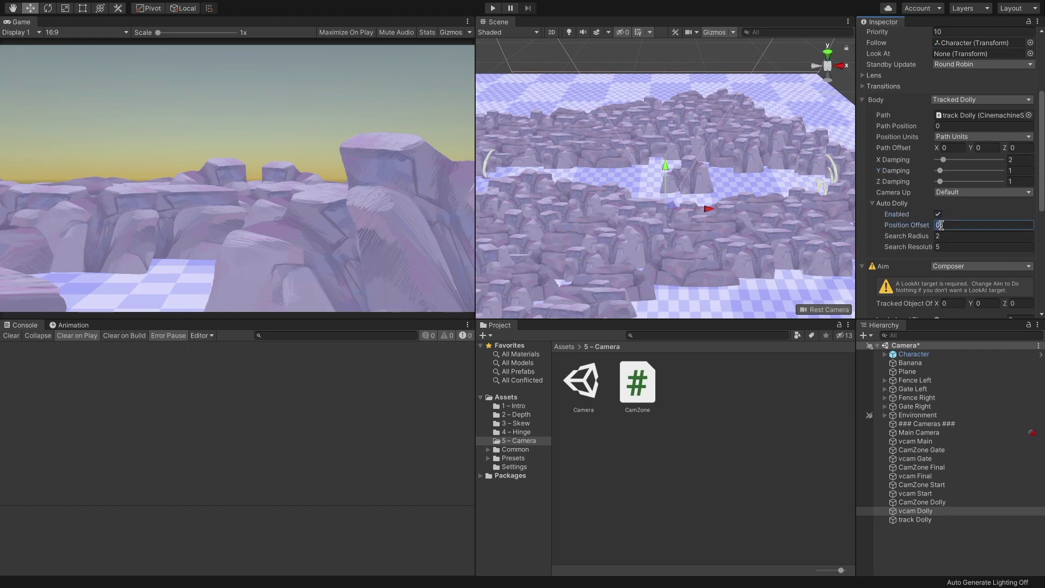
{"action": "type", "text": "5"}
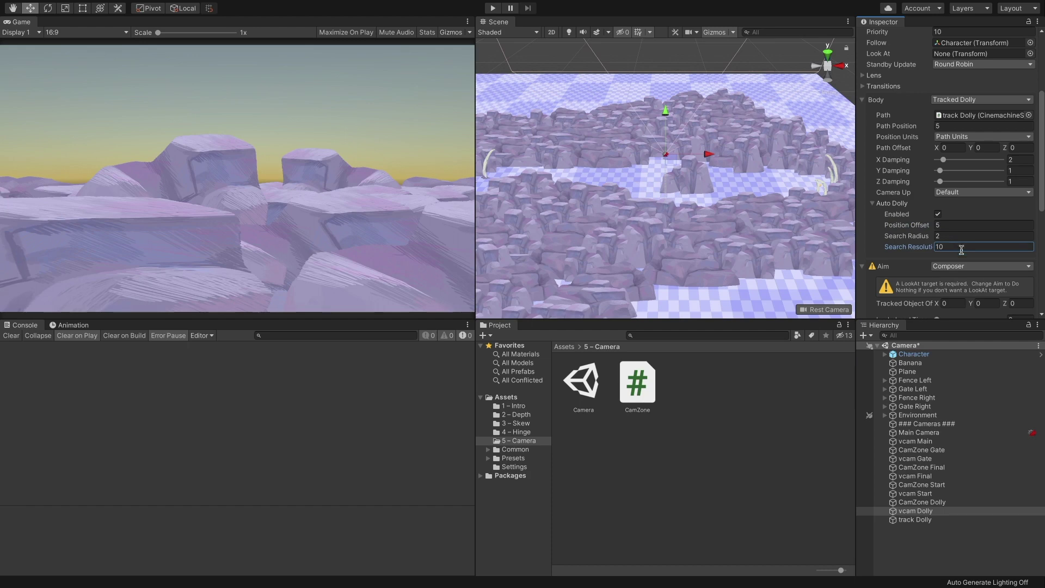
- Set the Aim of vcam Dolly to Do nothing
{"action": "left_click", "coordinate": [974, 267]}
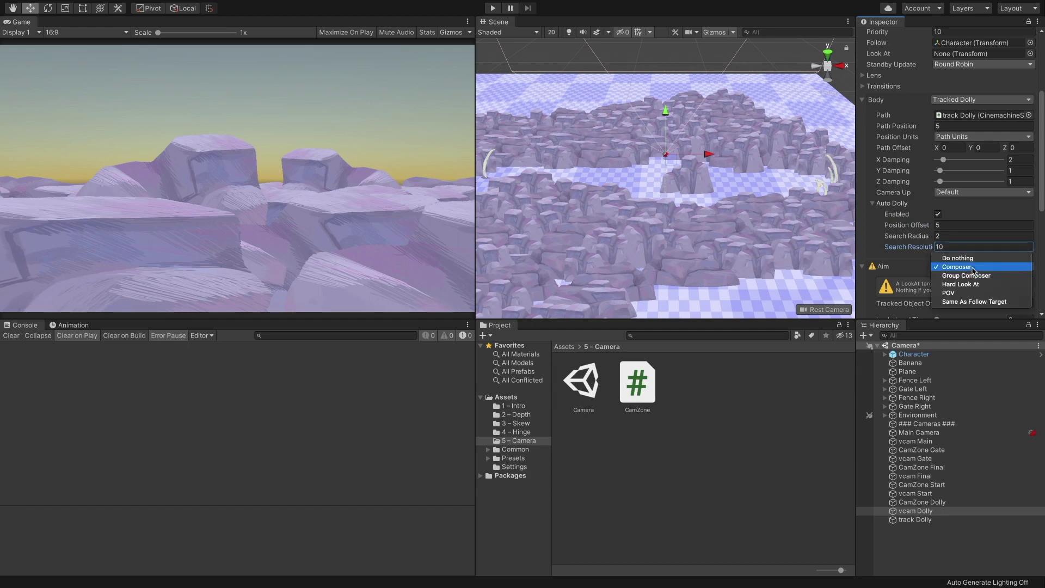
{"action": "left_click", "coordinate": [978, 259]}
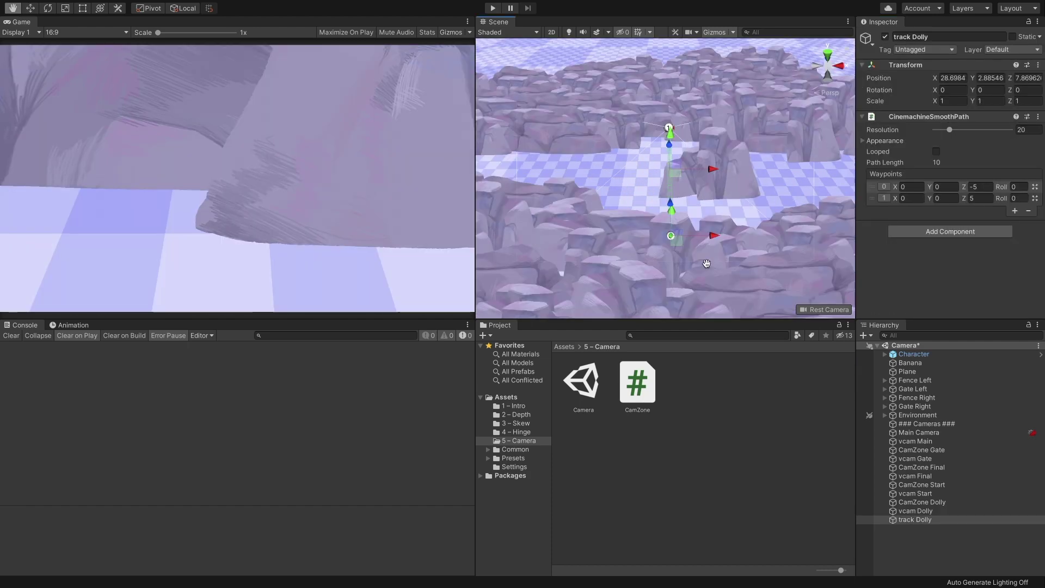
- Lay out track Dolly across the foreground rocks by repositioning its two waypoints and adding another one, and play-test the scene
{"action": "left_click_drag", "start_coordinate": [652, 234], "coordinate": [502, 222]}
{"action": "left_click", "coordinate": [669, 129]}
{"action": "left_click_drag", "start_coordinate": [662, 134], "coordinate": [686, 249]}
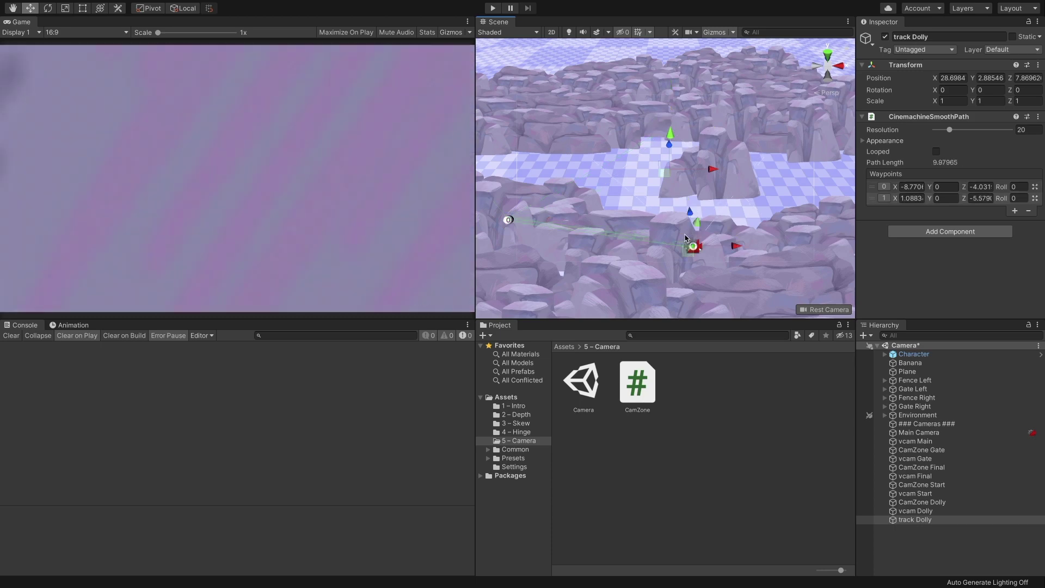
{"action": "left_click_drag", "start_coordinate": [695, 202], "coordinate": [731, 218]}
{"action": "left_click", "coordinate": [508, 221]}
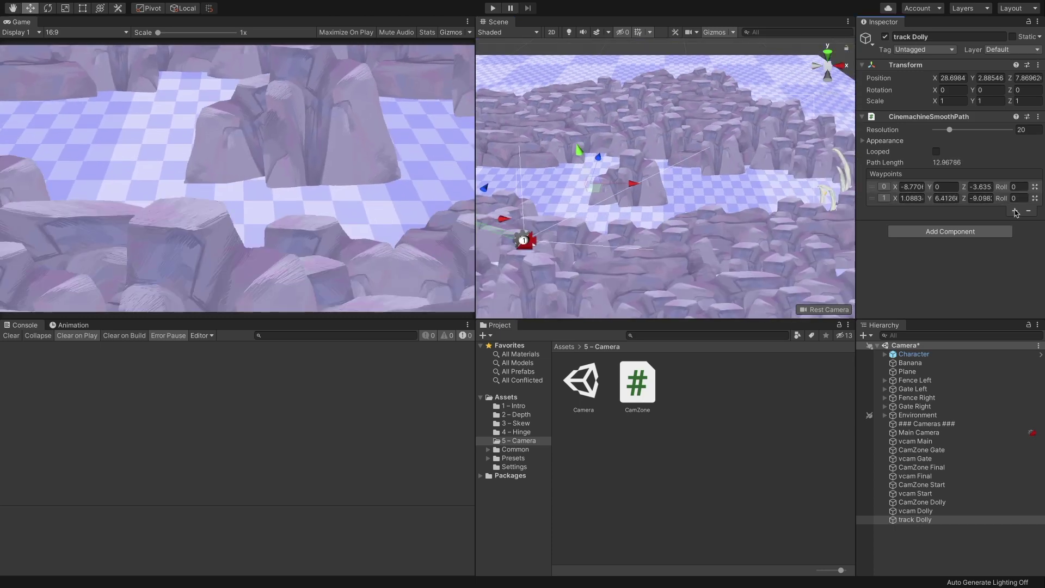
{"action": "left_click", "coordinate": [1015, 211]}
{"action": "key", "text": "ctrl+p"}
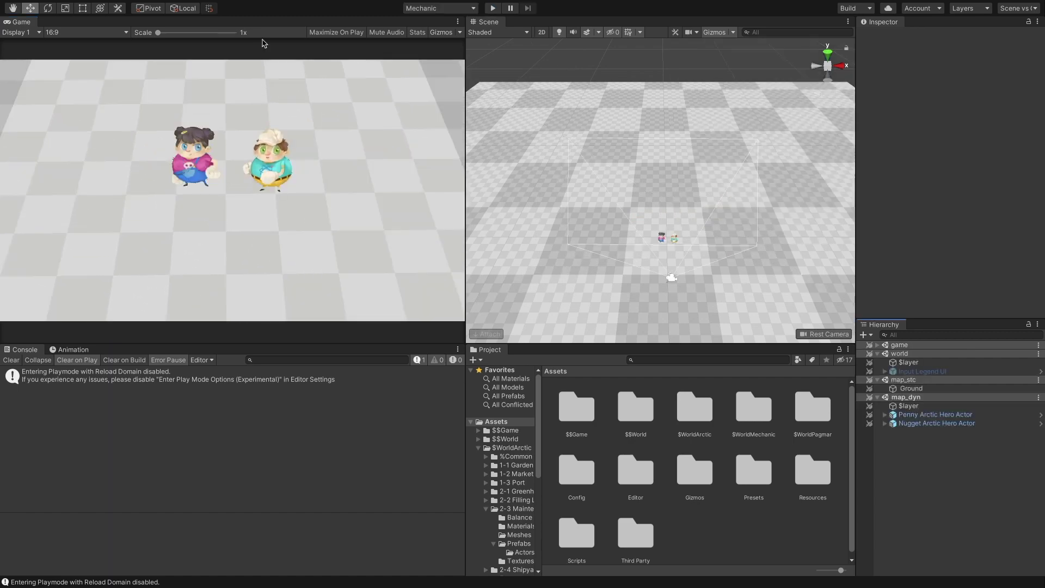
- Create a Cinemachine target group camera and add Penny Arctic Hero Actor and Nugget Arctic Hero Actor as the group's targets
{"action": "left_click", "coordinate": [266, 6]}
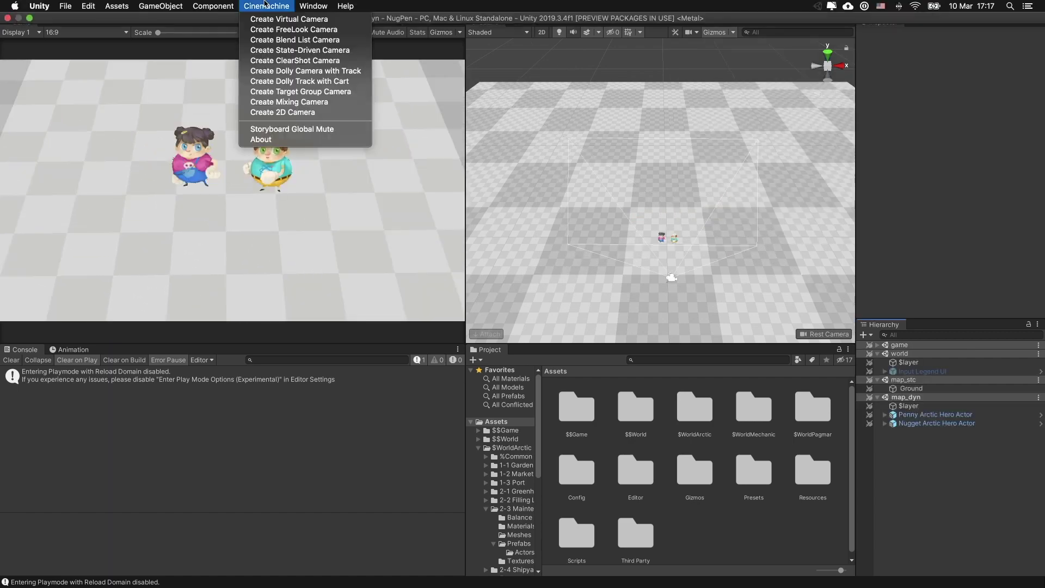
{"action": "left_click", "coordinate": [282, 92]}
{"action": "left_click", "coordinate": [927, 443]}
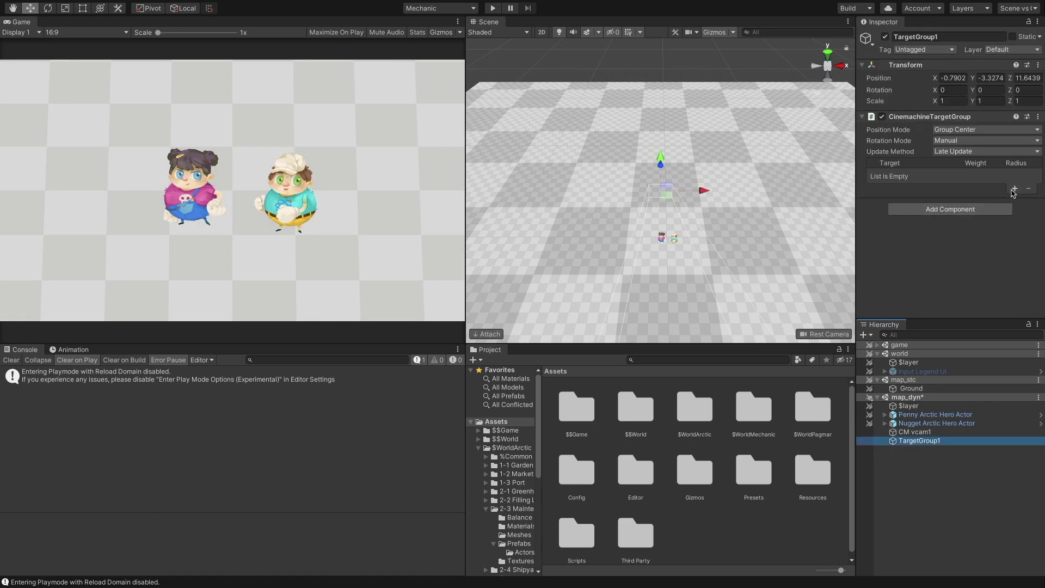
{"action": "left_click", "coordinate": [1015, 189]}
{"action": "left_click", "coordinate": [1014, 192]}
{"action": "left_click_drag", "start_coordinate": [908, 416], "coordinate": [902, 178]}
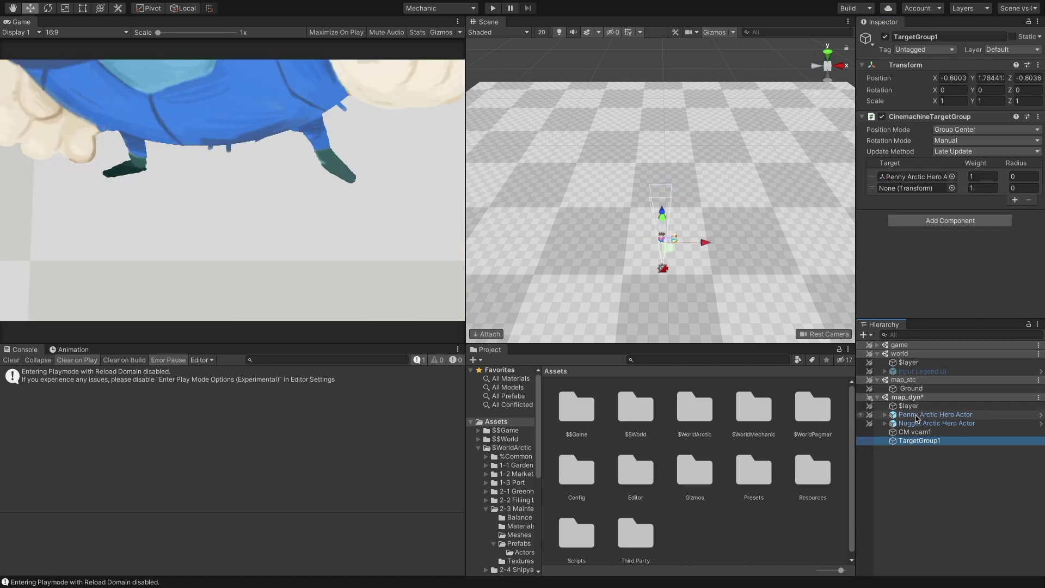
{"action": "left_click_drag", "start_coordinate": [936, 423], "coordinate": [916, 189]}
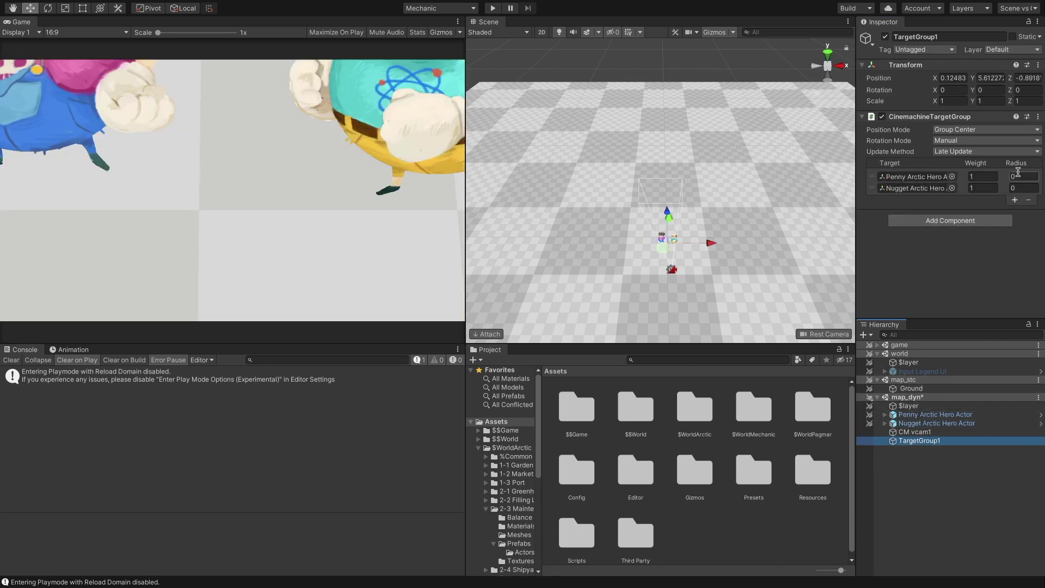
- Set the Radius of both targets in the target group to 2 and play-test the scene
{"action": "left_click", "coordinate": [1018, 177]}
{"action": "type", "text": "2"}
{"action": "left_click", "coordinate": [1021, 188]}
{"action": "type", "text": "2"}
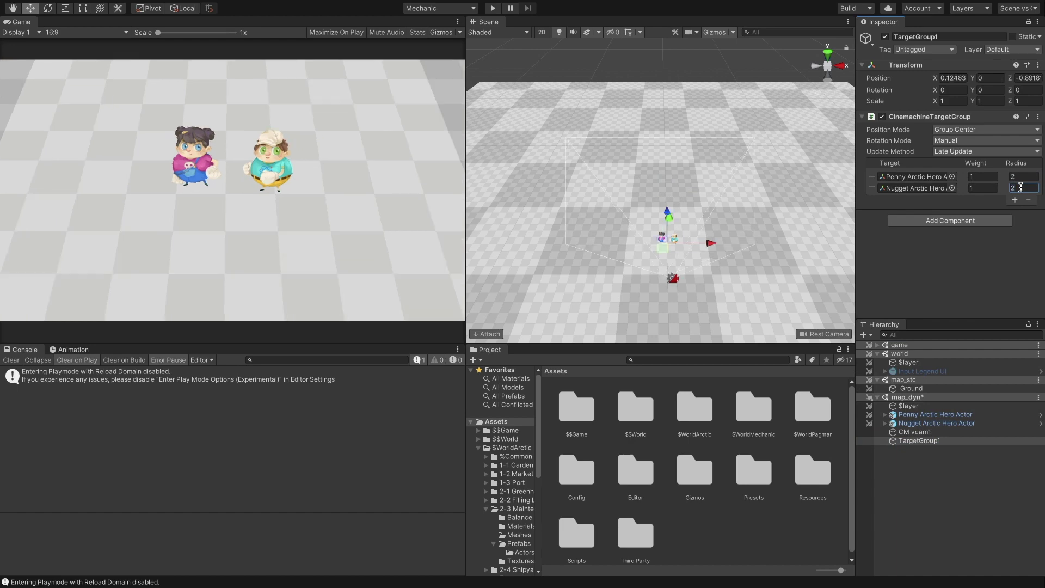
{"action": "key", "text": "ctrl+p"}
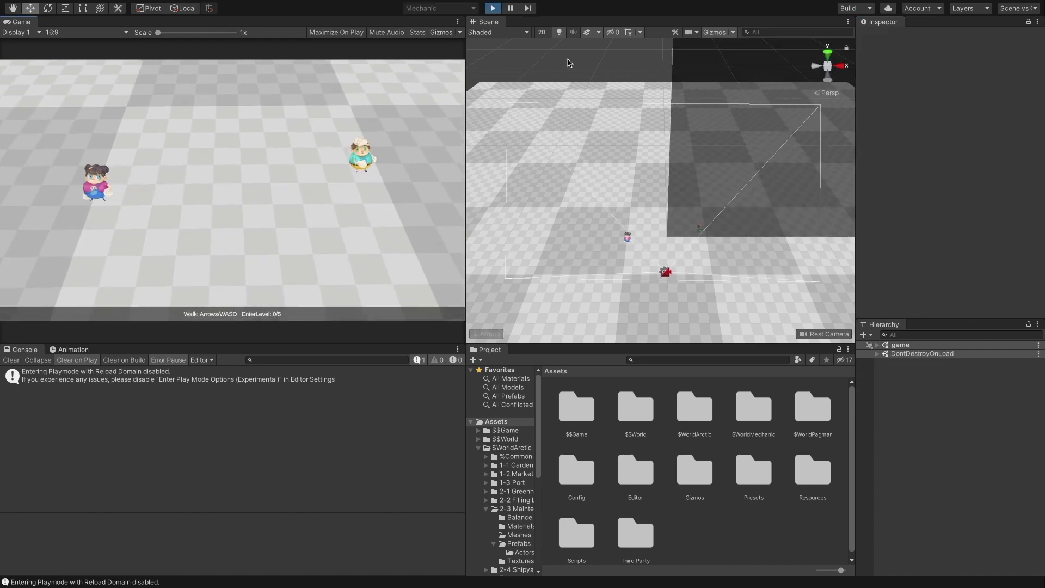